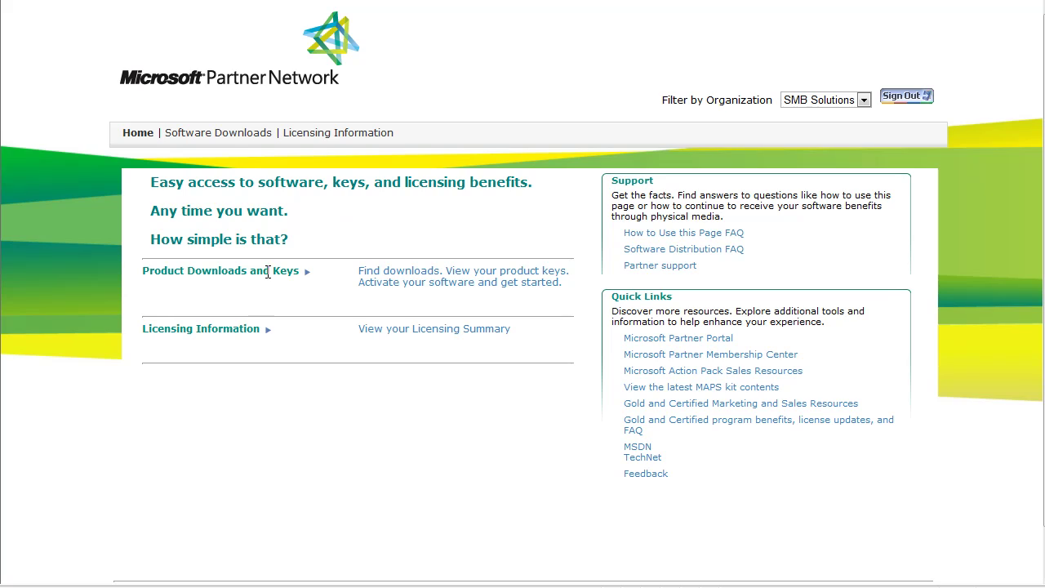
- Open the Software Downloads list and expand the Office group to show all its products
left_click(408, 280)
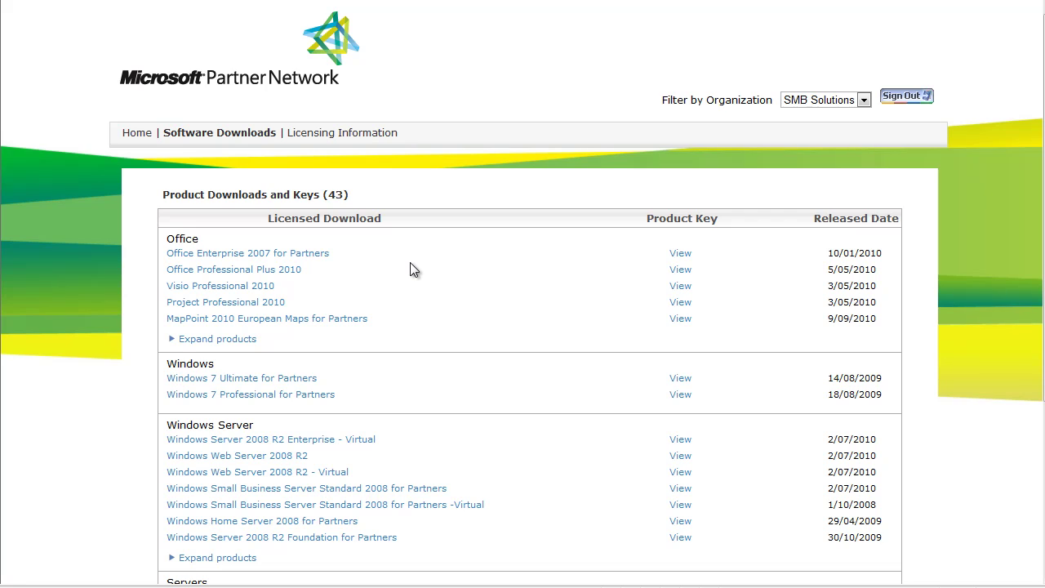
left_click(181, 339)
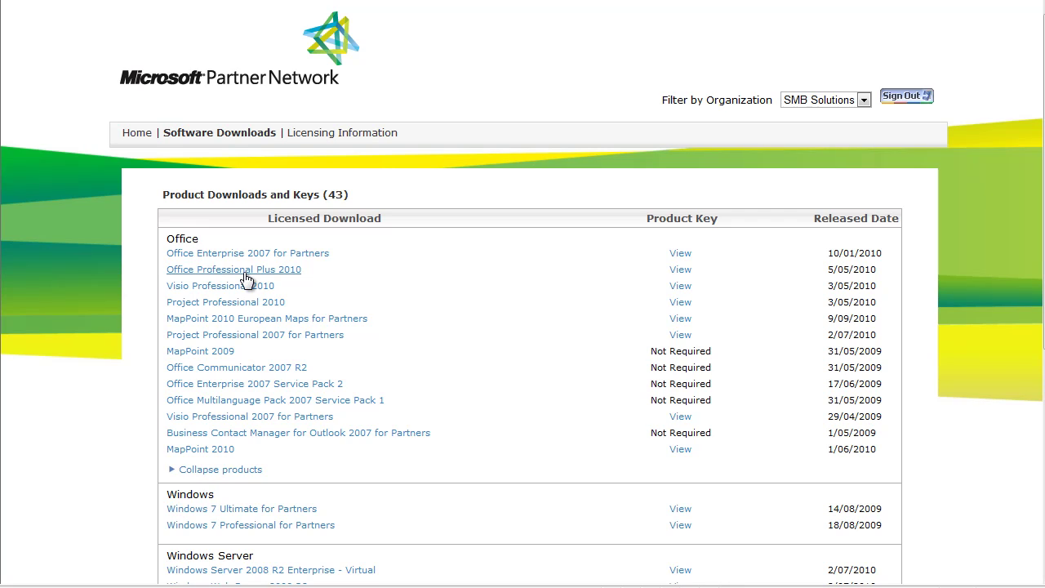
scroll(247, 280, "down", 4)
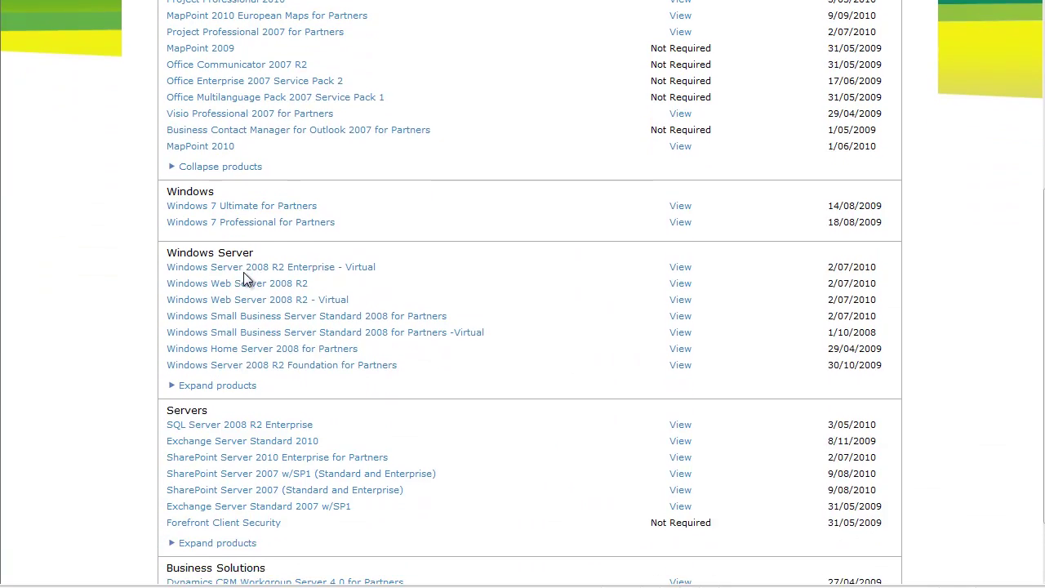
- Expand the Windows Server group and scroll through its eight server products
left_click(184, 364)
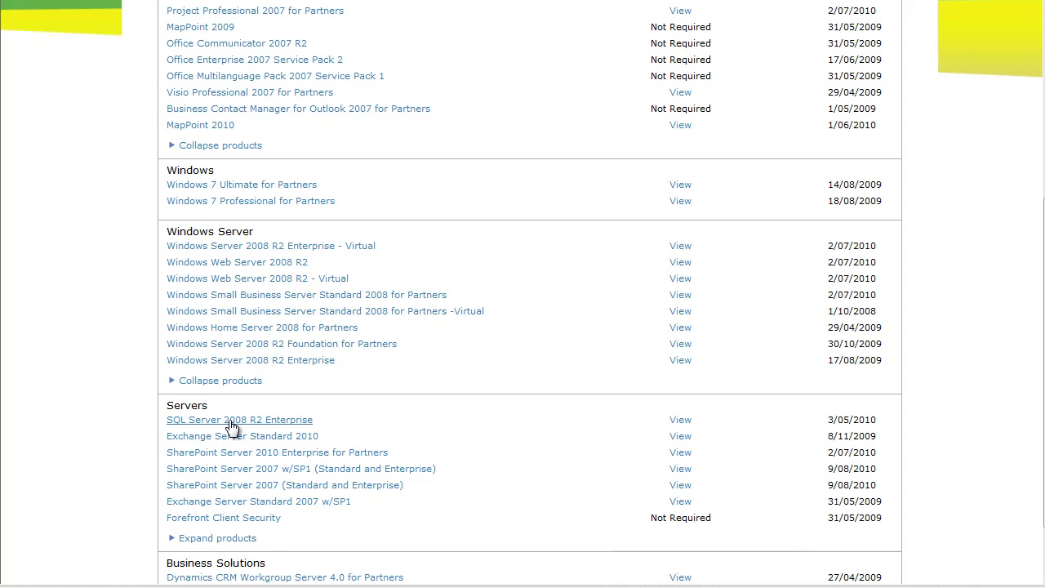
scroll(232, 426, "down", 2)
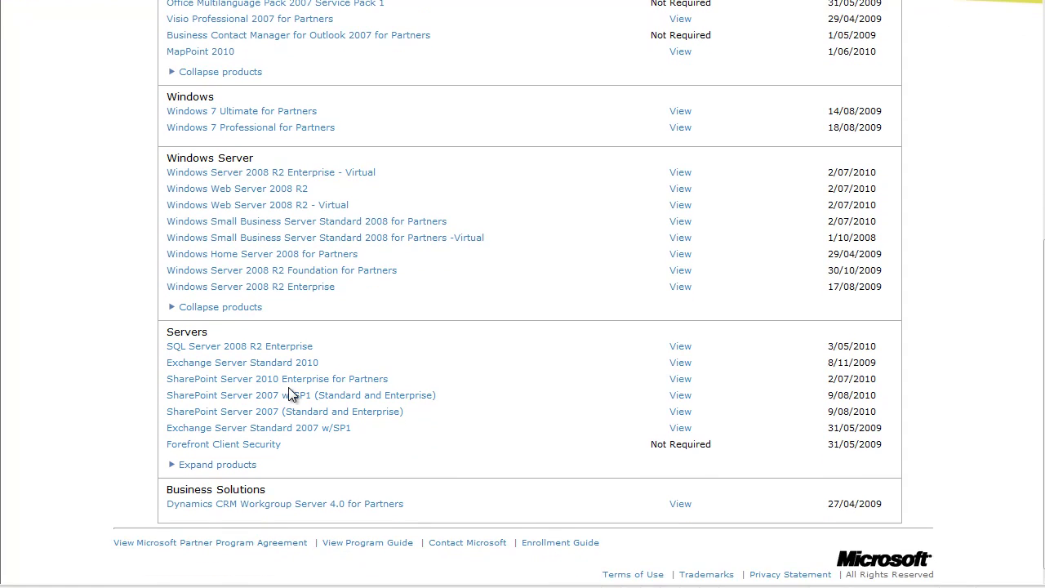
scroll(289, 394, "up", 3)
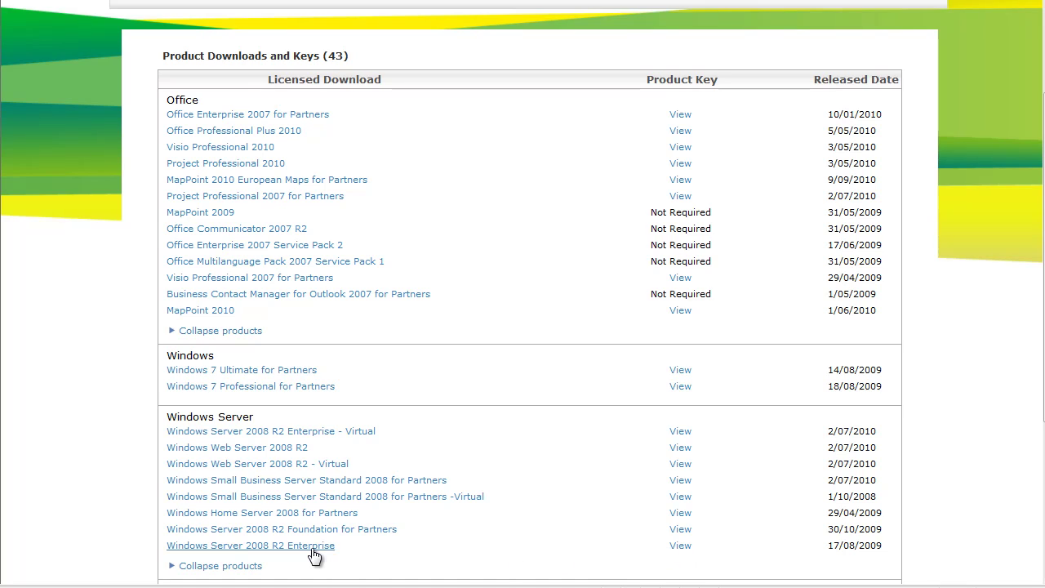
- Open Windows Server 2008 R2 Enterprise and choose English language with T1 (1.5M) connection speed
left_click(315, 547)
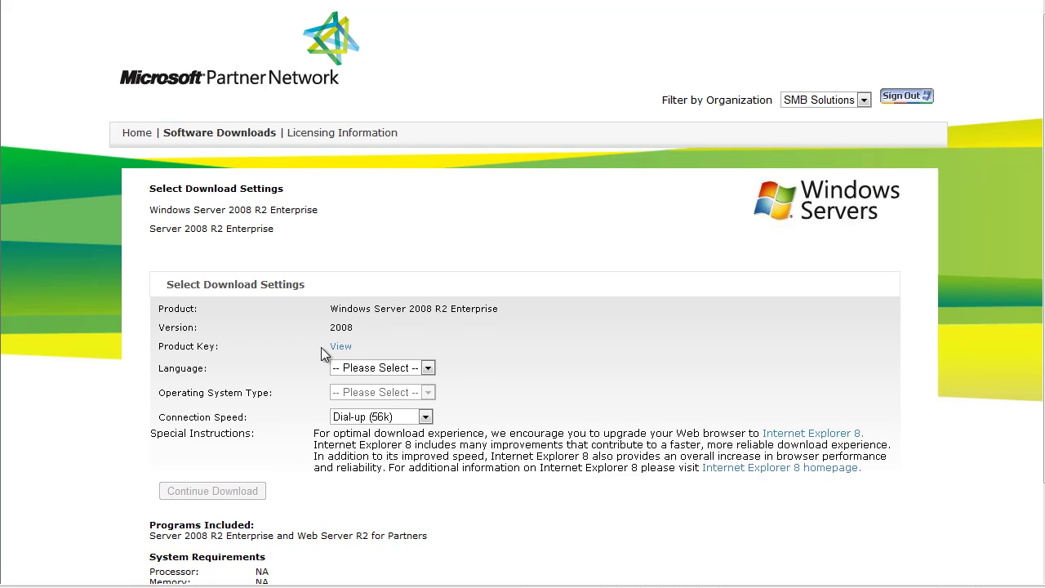
left_click(427, 369)
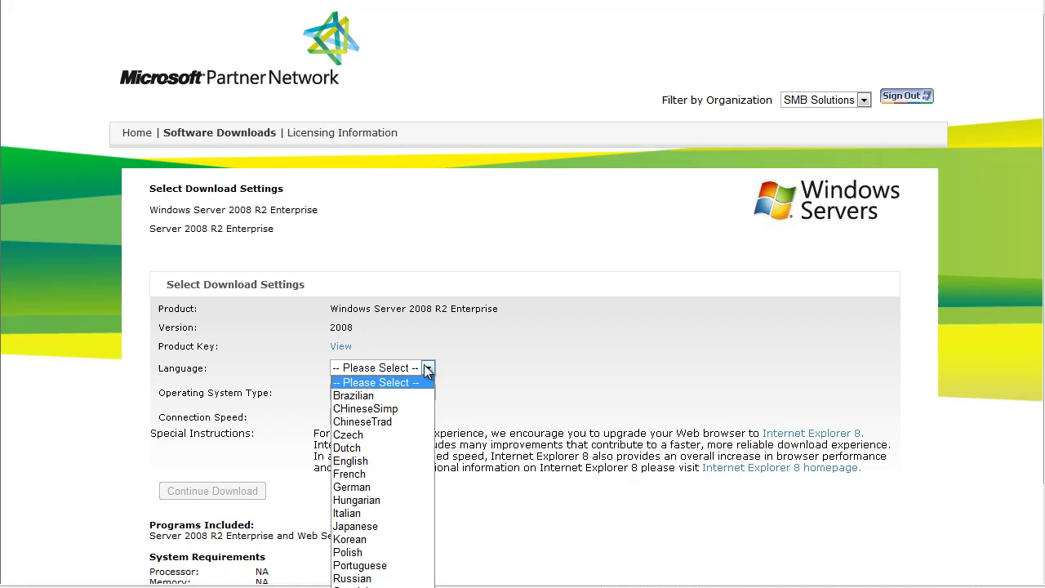
left_click(362, 462)
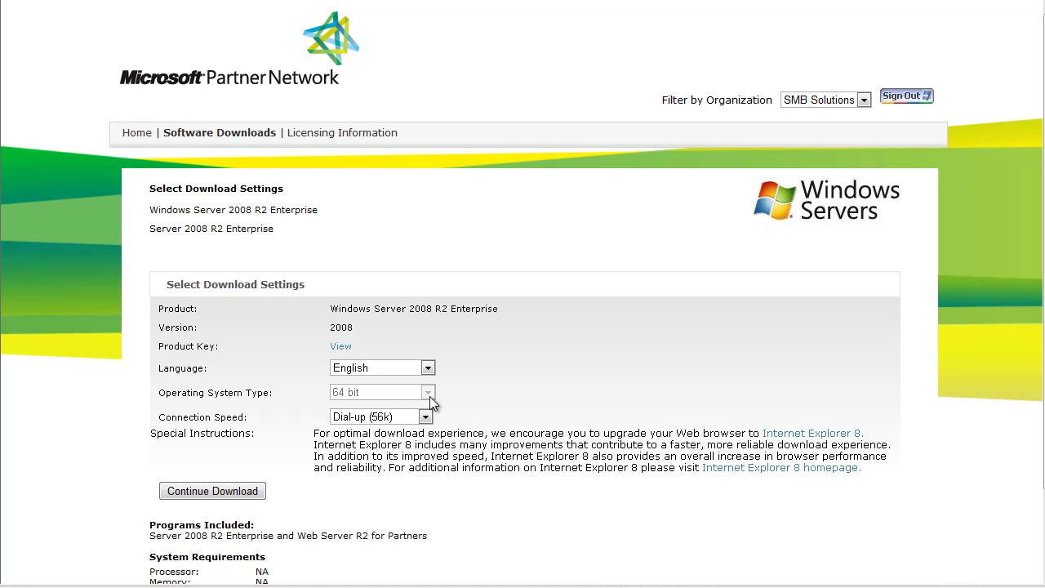
left_click(425, 416)
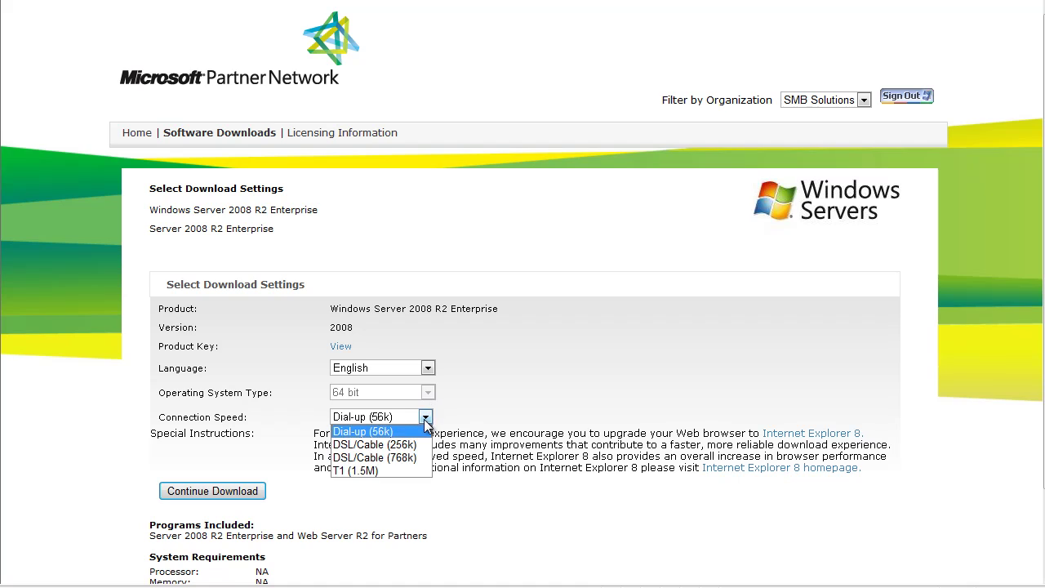
left_click(396, 471)
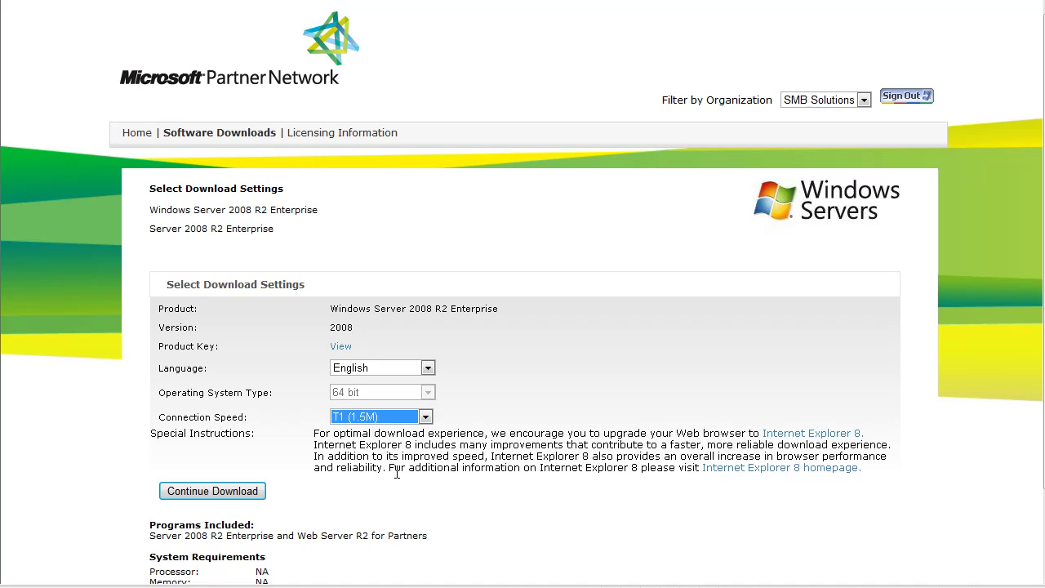
scroll(390, 464, "down", 3)
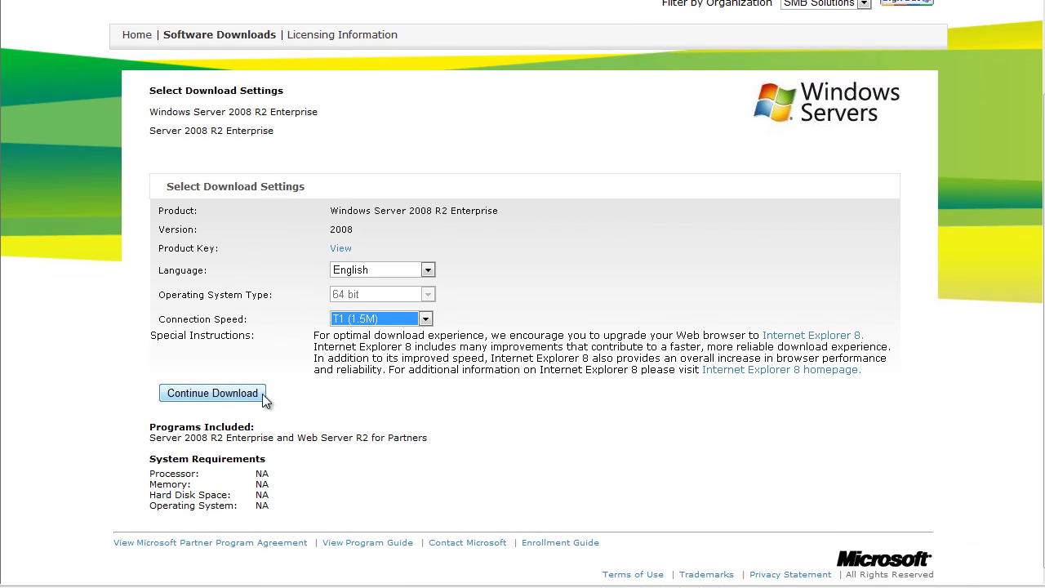
- Continue to the confirmation page for the 2900 MB Windows Server 2008 R2 x64 English download
left_click(222, 393)
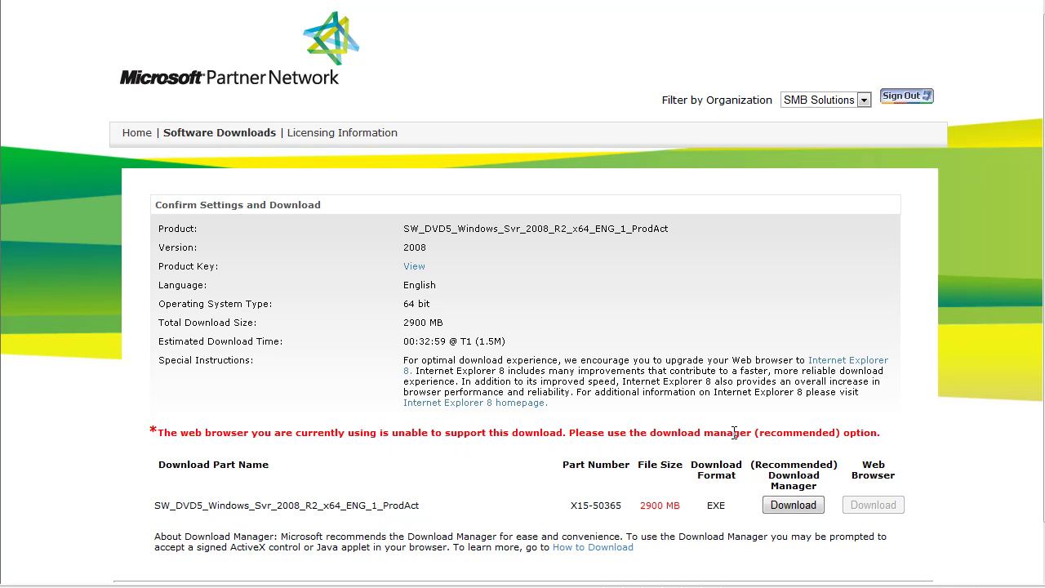
scroll(782, 501, "down", 1)
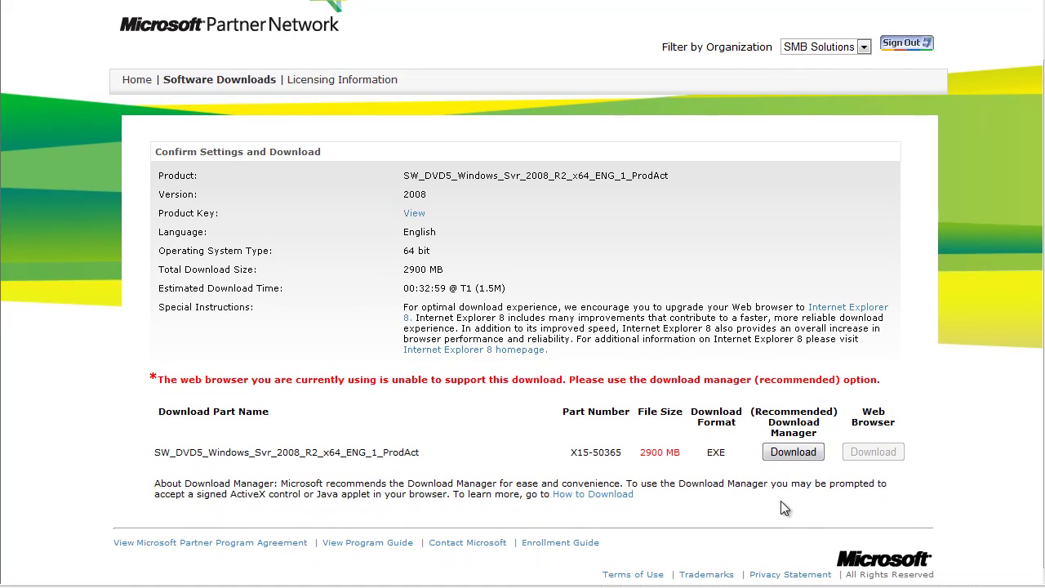
- Start the Download Manager download, install its add-on for all users and suppress future warnings
left_click(789, 454)
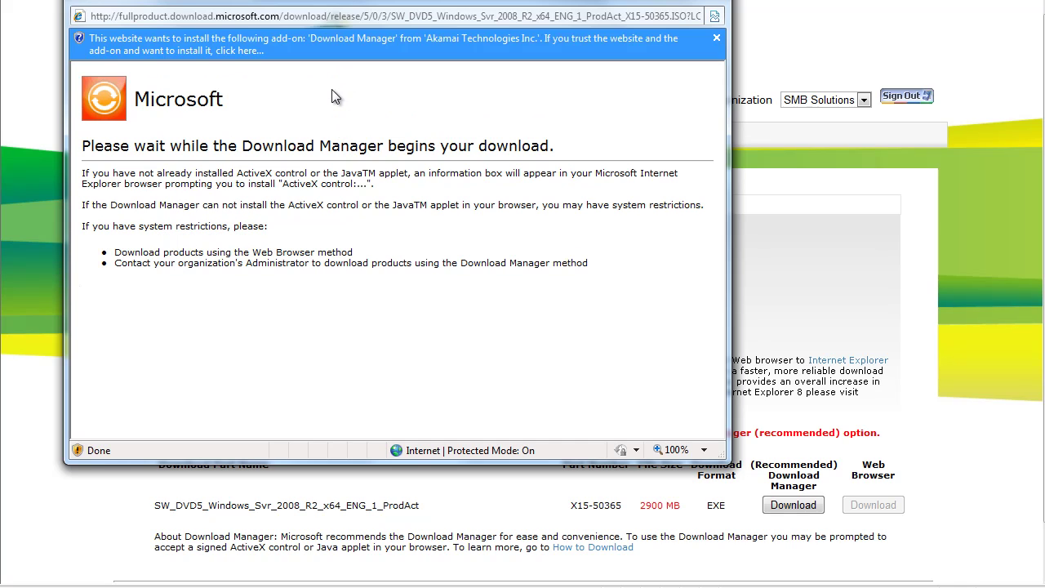
left_click(271, 51)
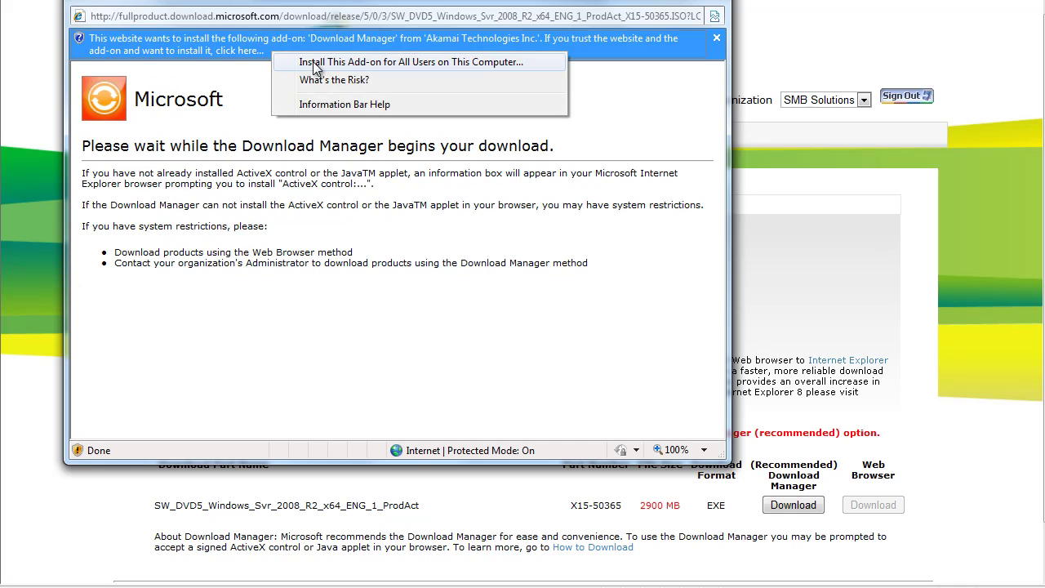
left_click(308, 64)
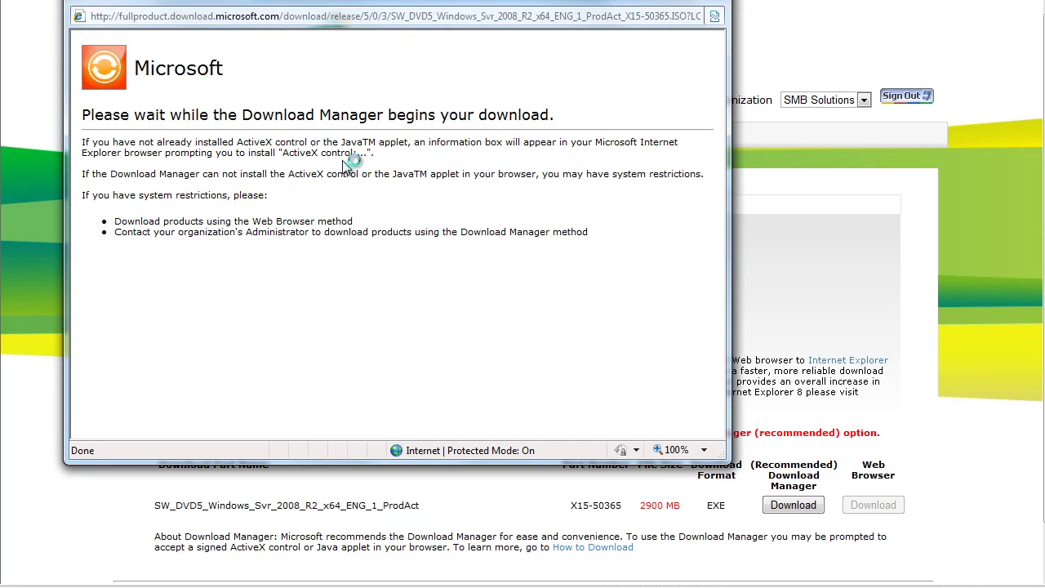
left_click(363, 377)
- Allow Download Manager in the Internet Explorer security prompt
left_click(461, 413)
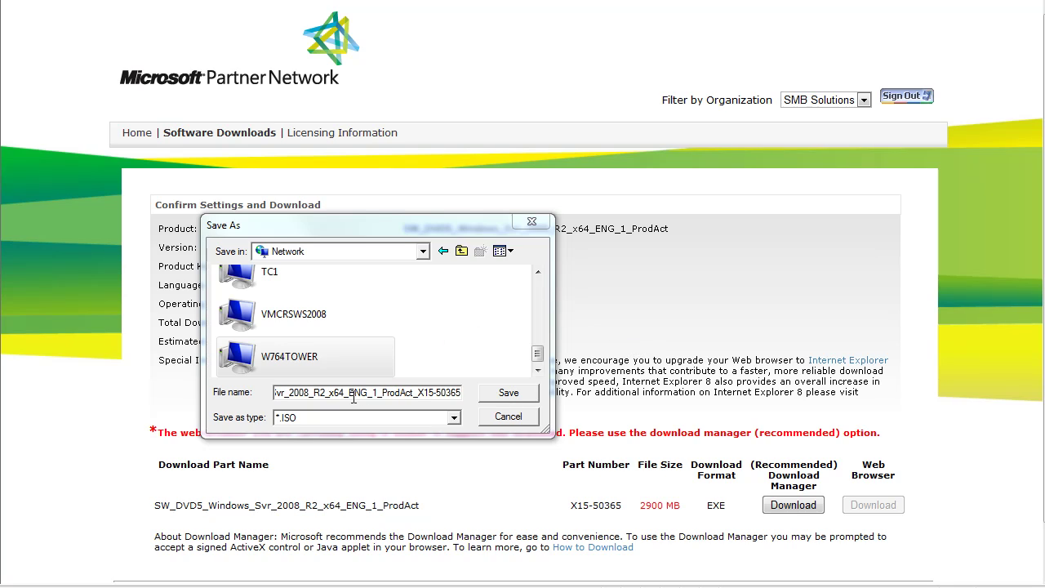
- Prefix the file name with \\hyper-vsrvr2\c$\iso\ and save the image there
left_click(605, 416)
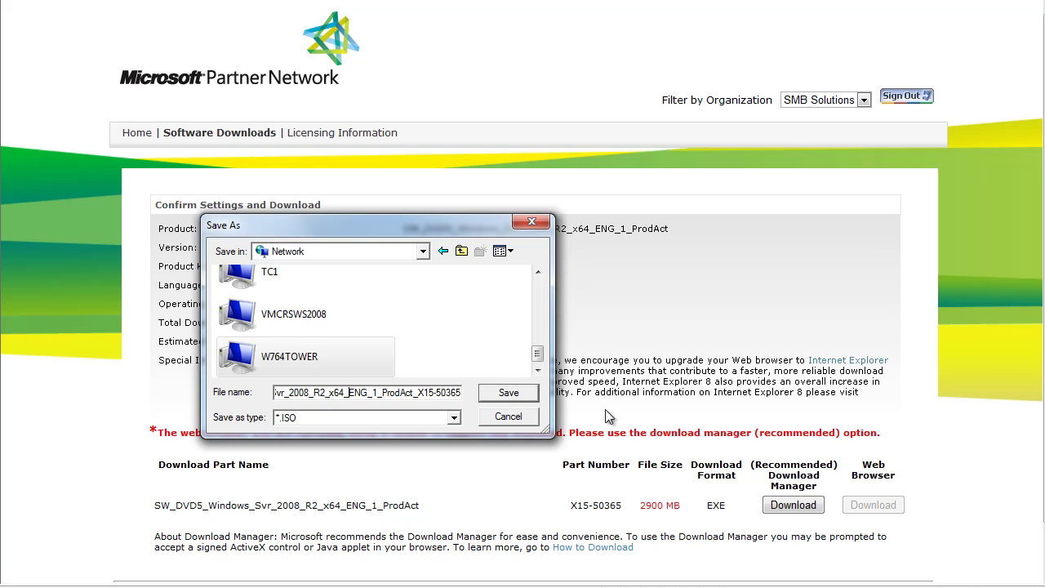
key("Left")
key("Left")
key("Left")
key("Left")
key("Left")
key("Left")
key("Left")
key("Left")
key("Left")
key("Left")
key("Left")
key("Left")
key("Left")
key("Left")
key("Left")
key("Left")
key("Left")
key("Left")
key("Left")
key("Left")
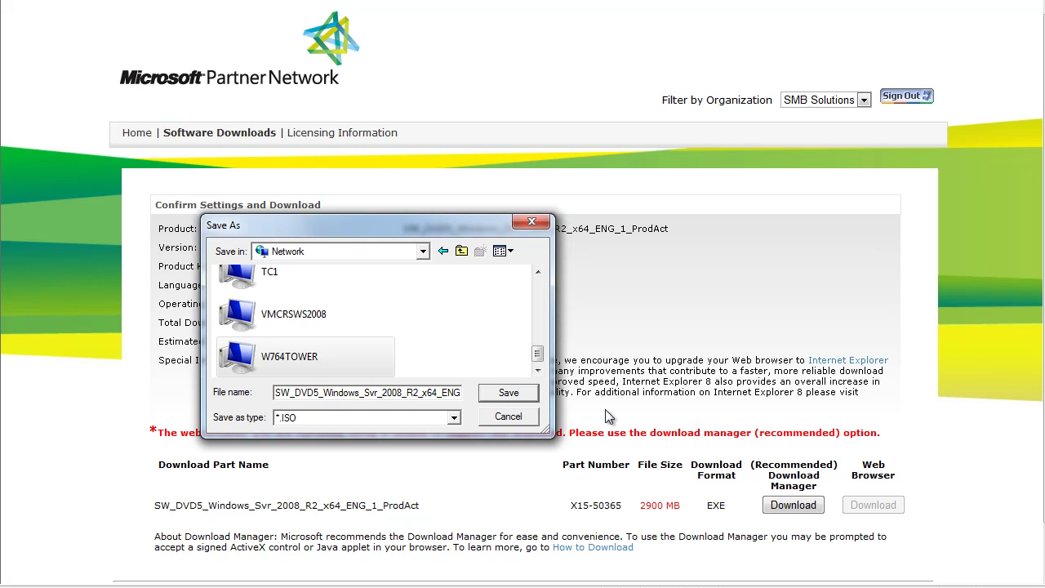
key("Home")
type("\\\\")
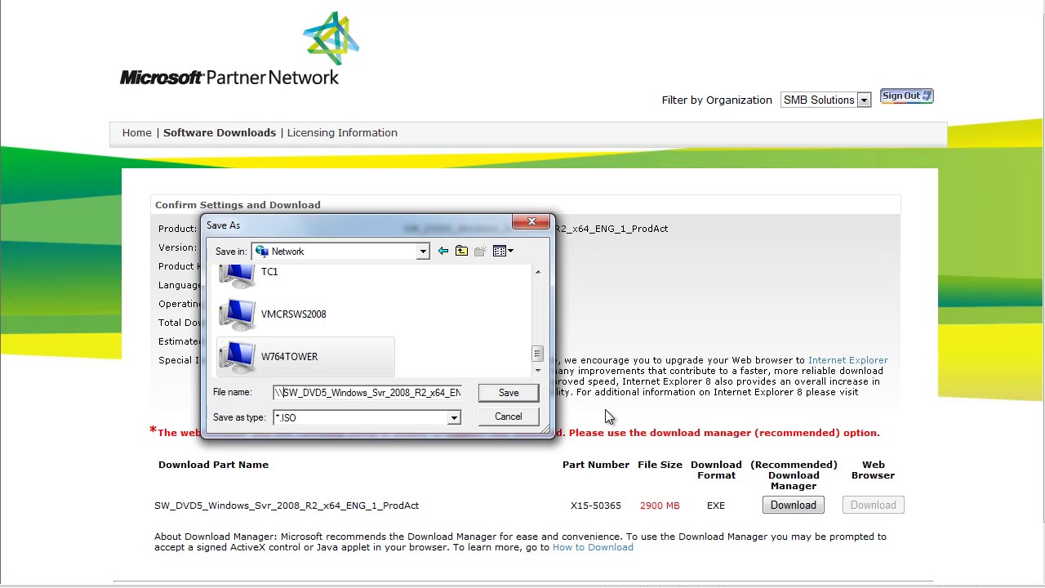
type("hyper")
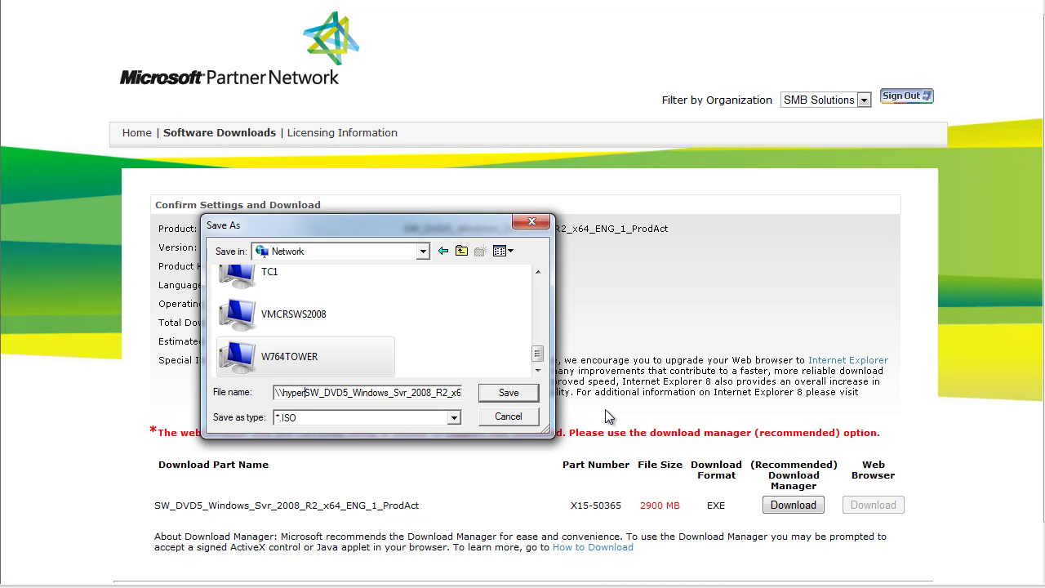
type("-v")
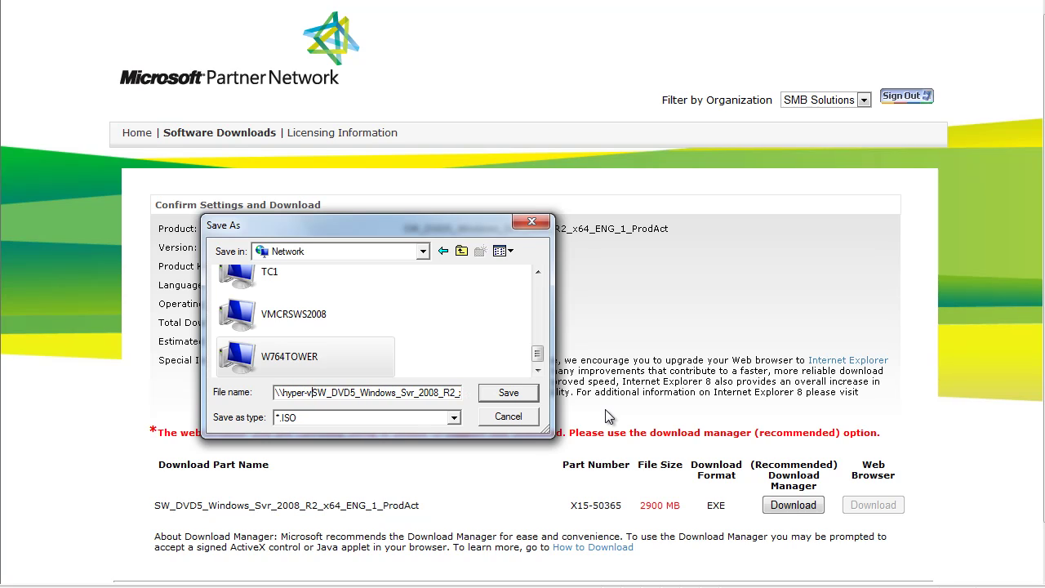
type("srvr2\\")
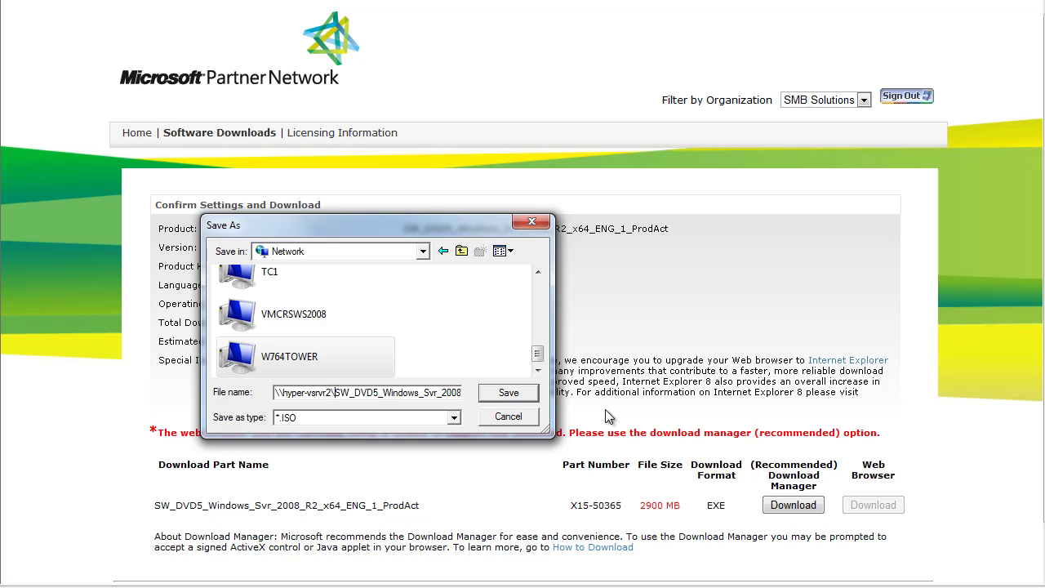
type("c")
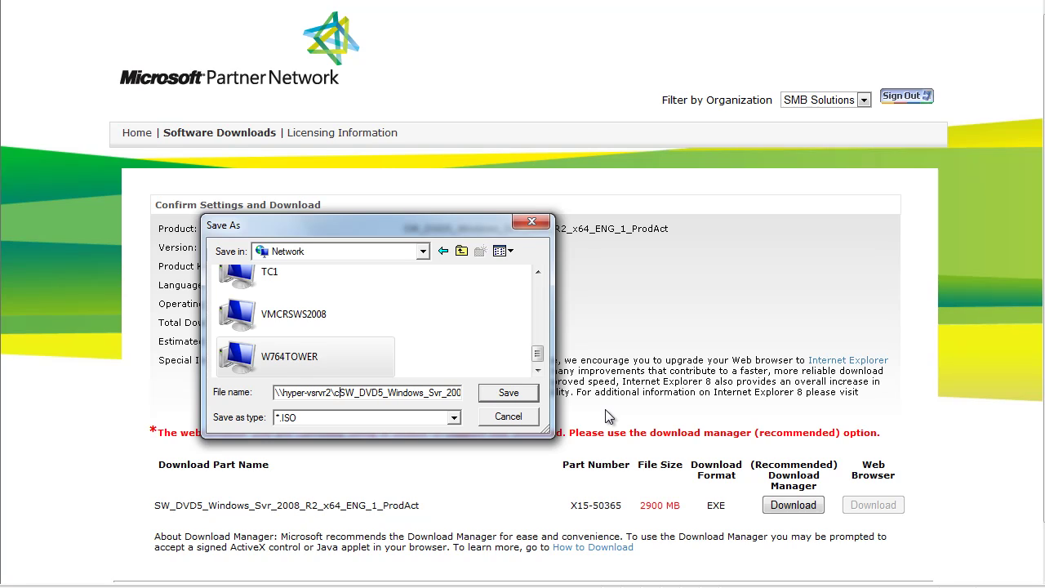
type("$")
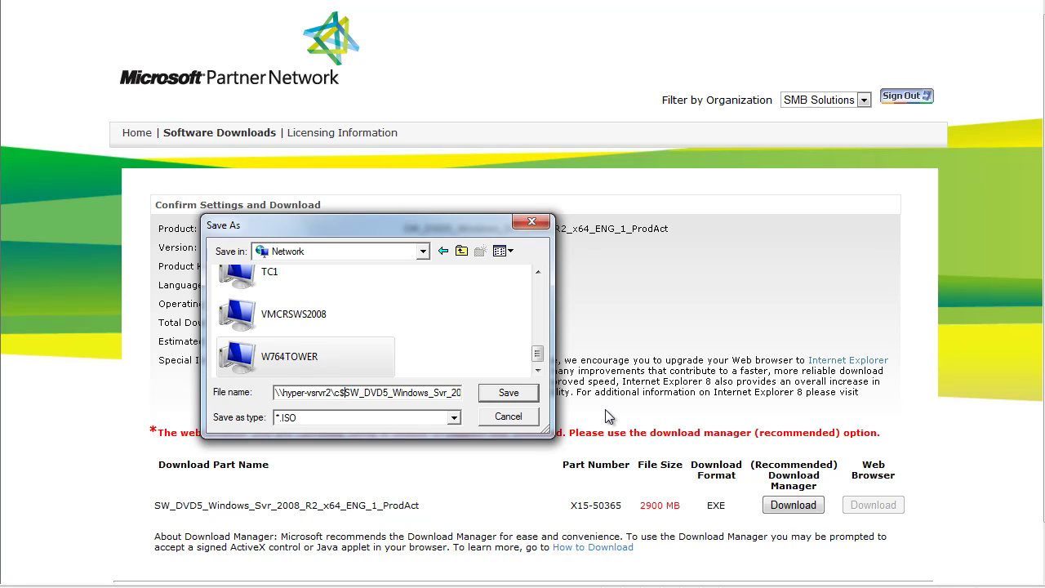
type("\\")
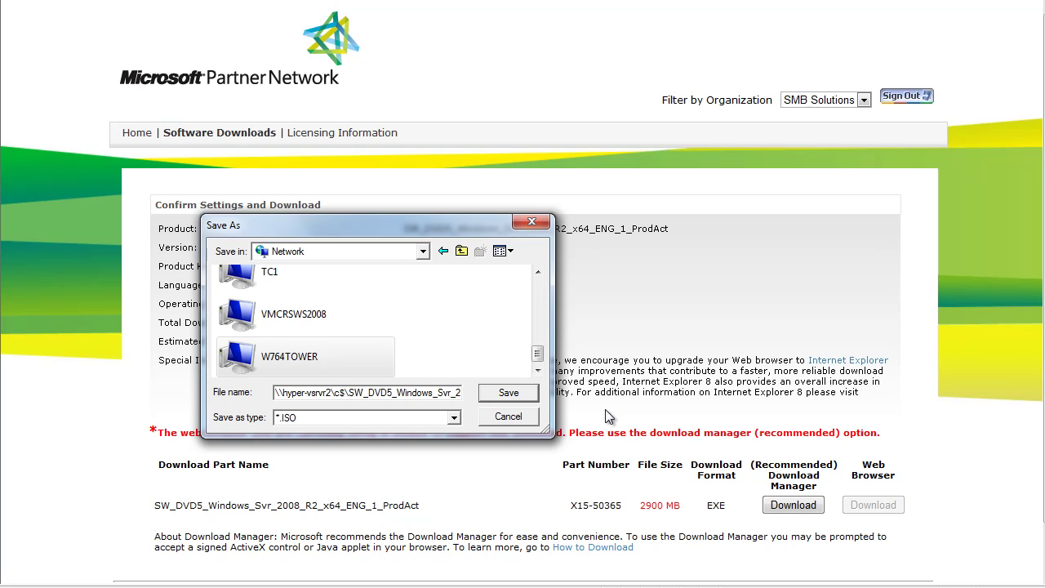
type("iso")
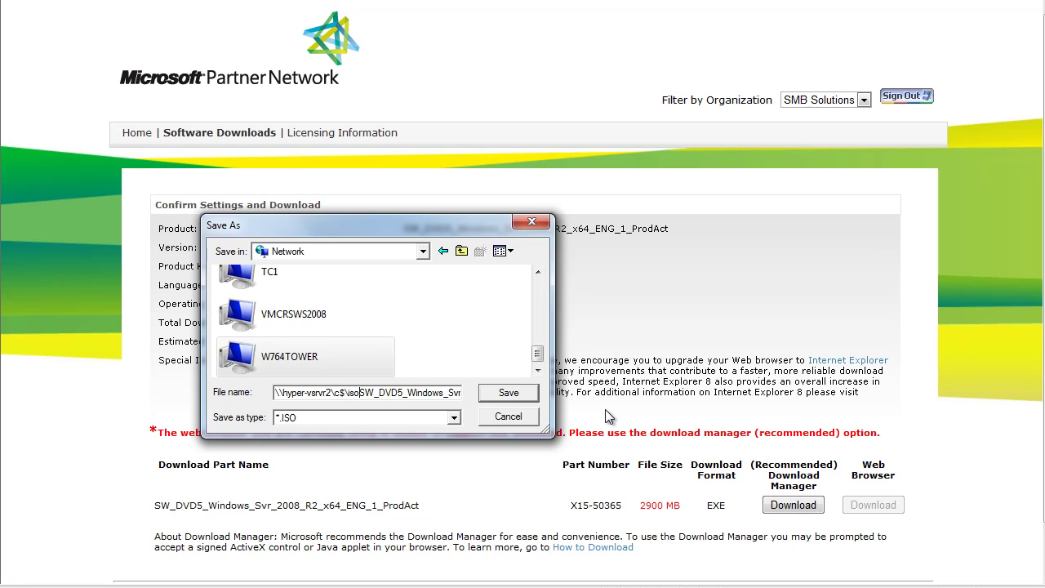
type("\\")
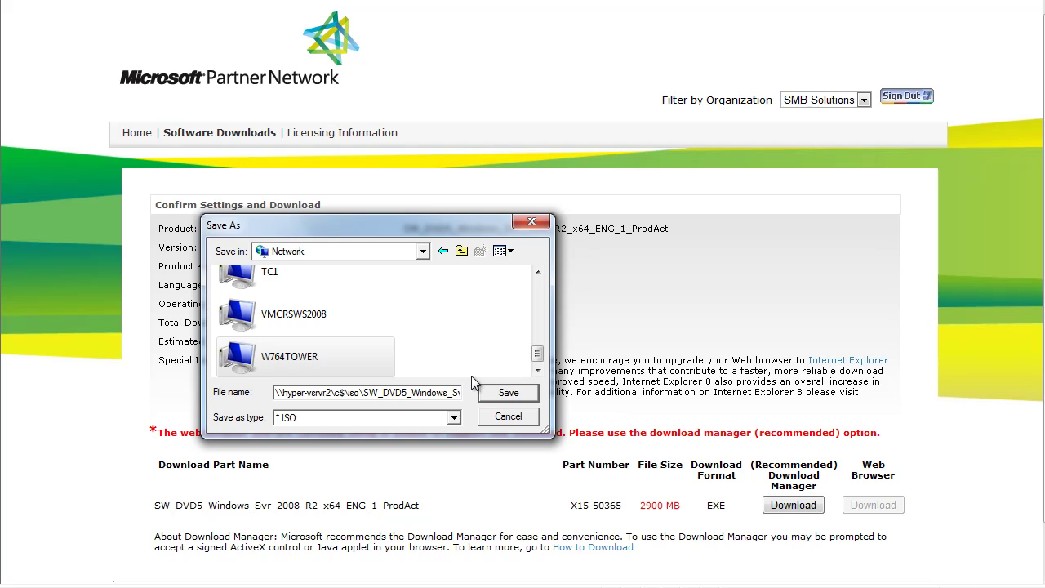
left_click(502, 395)
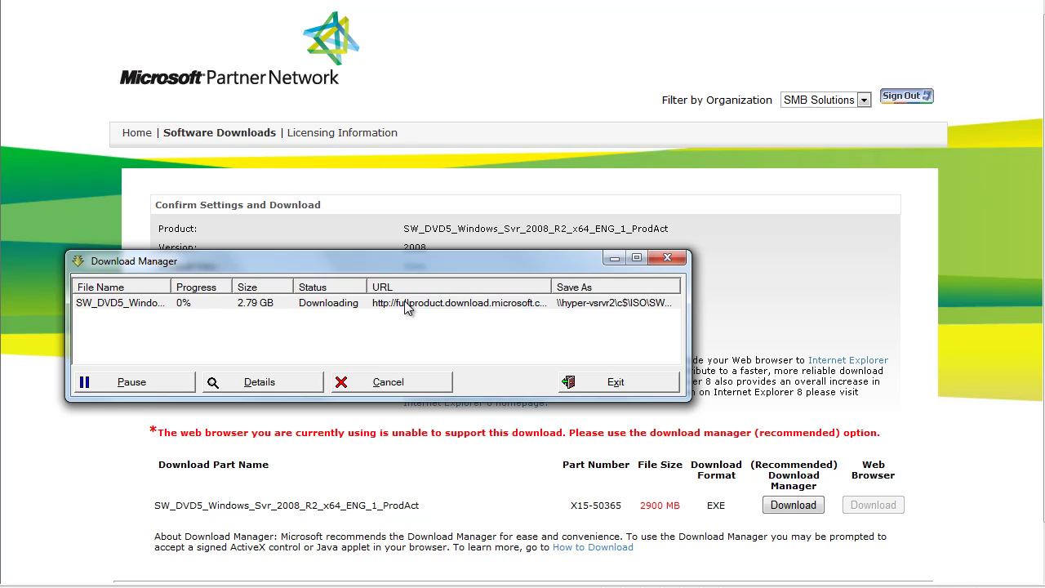
- Send the running Download Manager window behind the Confirm Settings page
left_click(474, 70)
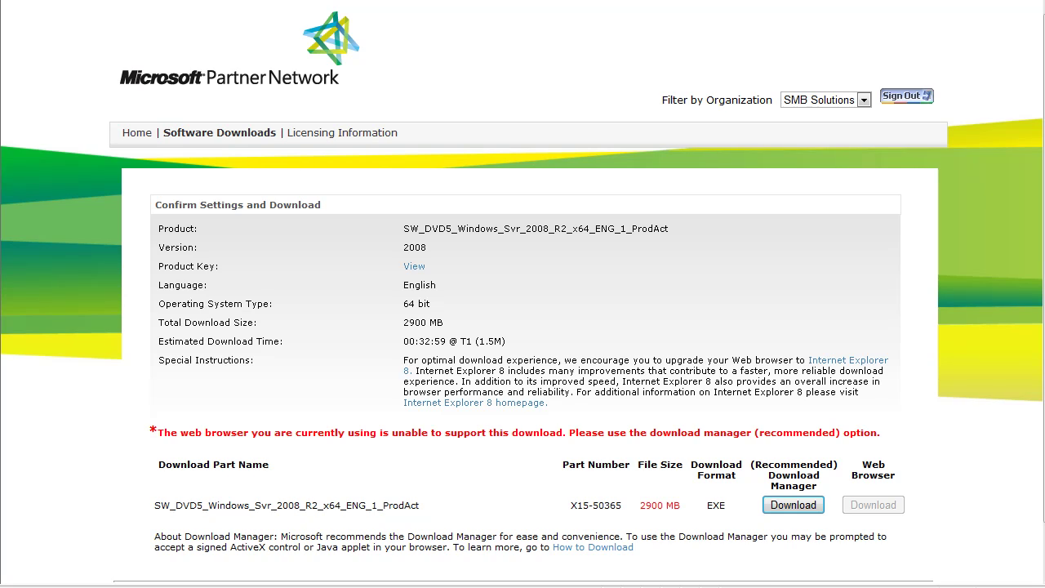
- Return to Software Downloads and open Windows Small Business Server Standard 2008 for Partners
key("alt+Left")
scroll(238, 145, "down", 3)
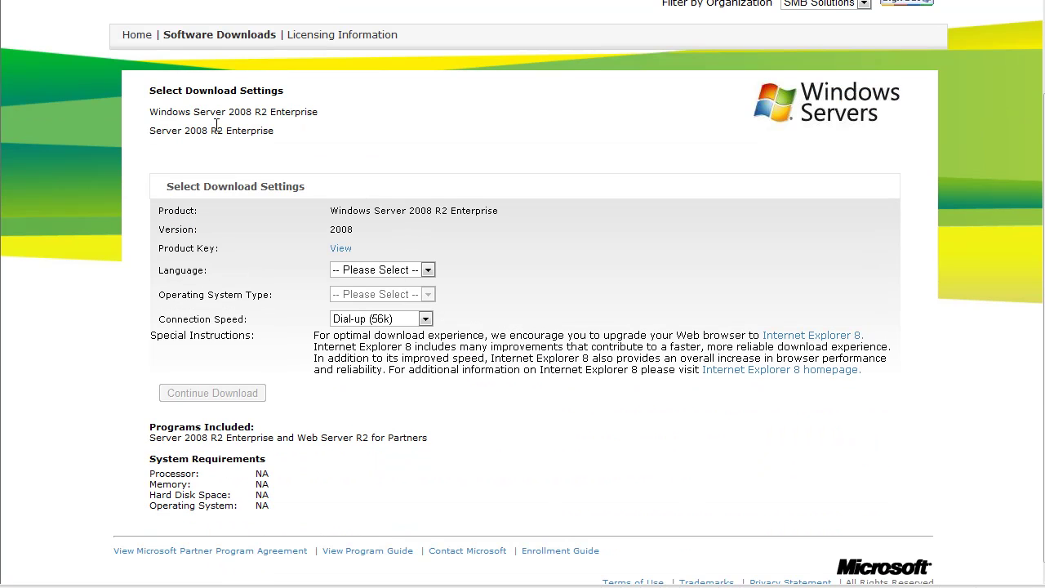
left_click(227, 36)
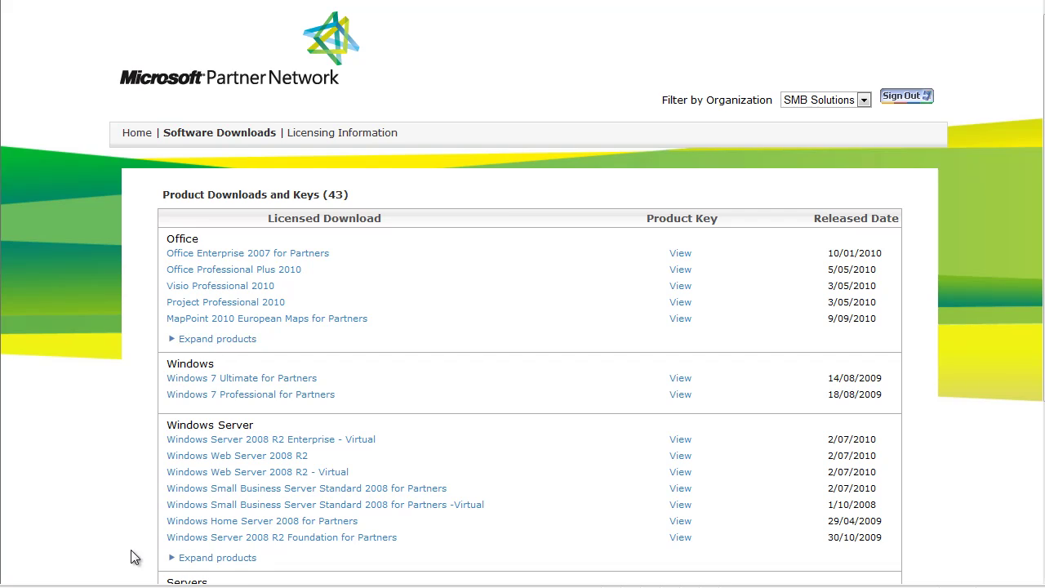
left_click(264, 490)
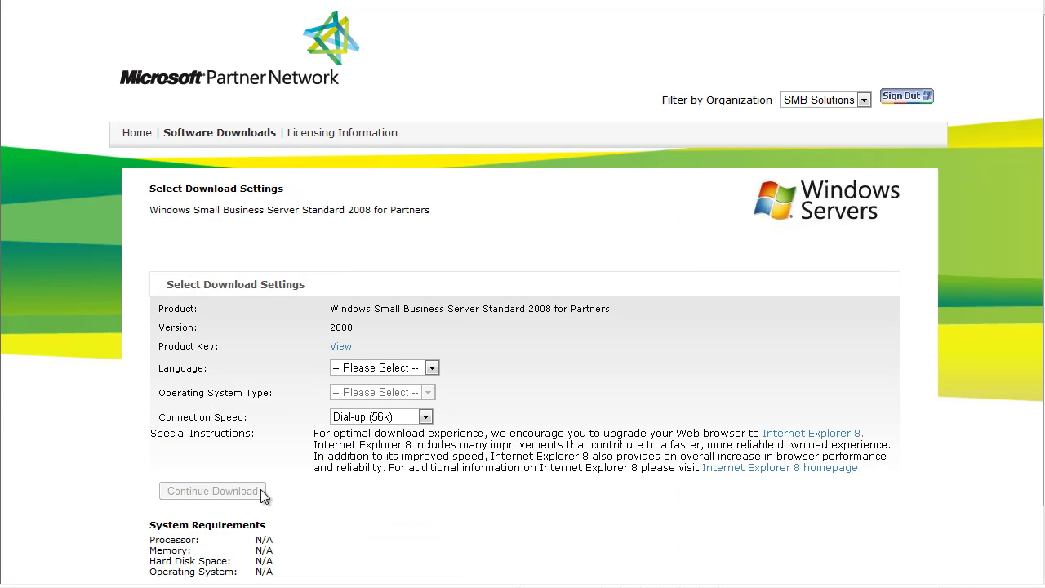
- Set the SBS 2008 download to English, 64 bit, T1 (1.5M), then continue
left_click(431, 367)
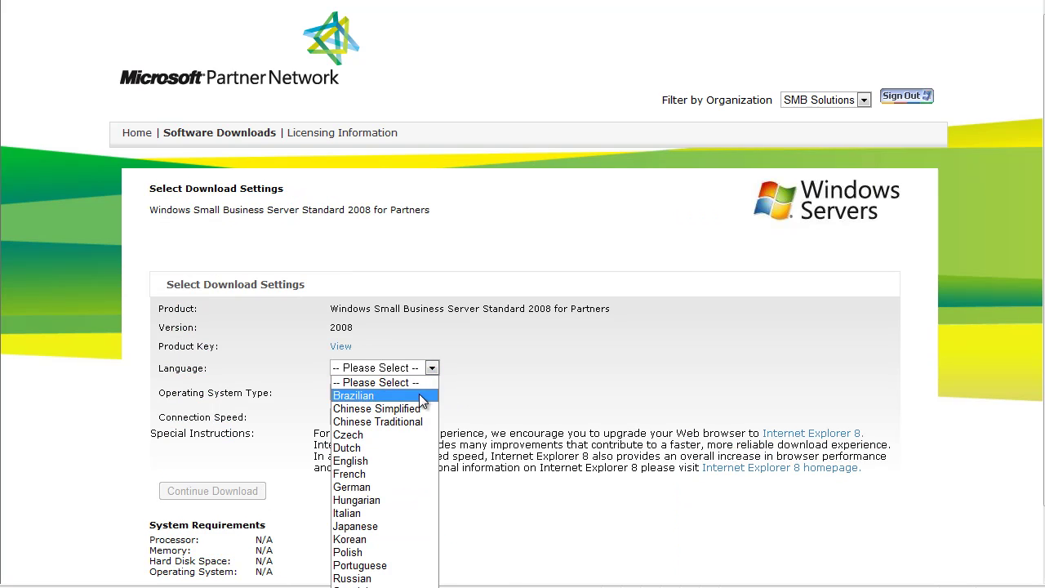
left_click(379, 460)
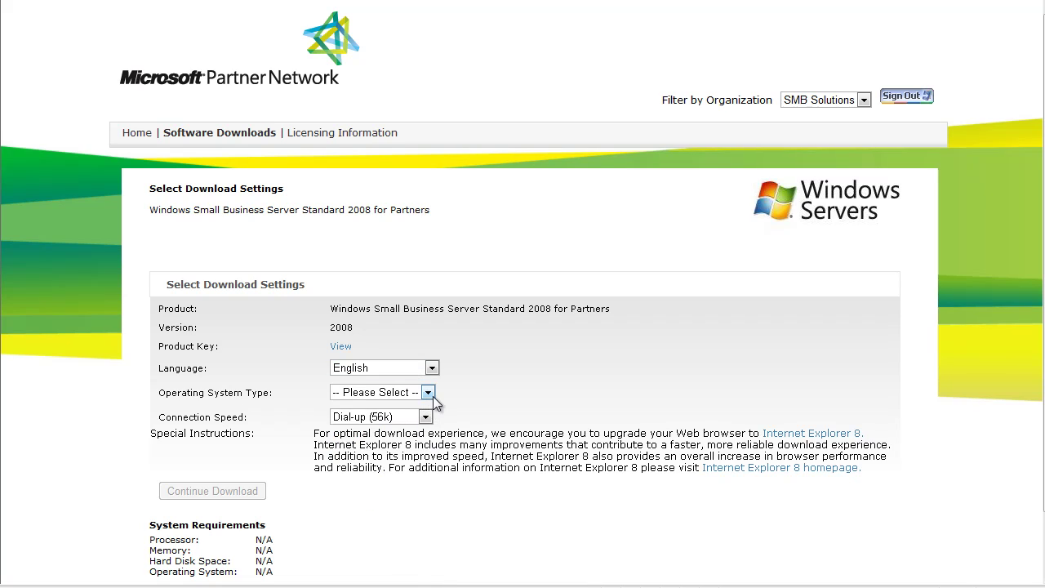
left_click(433, 394)
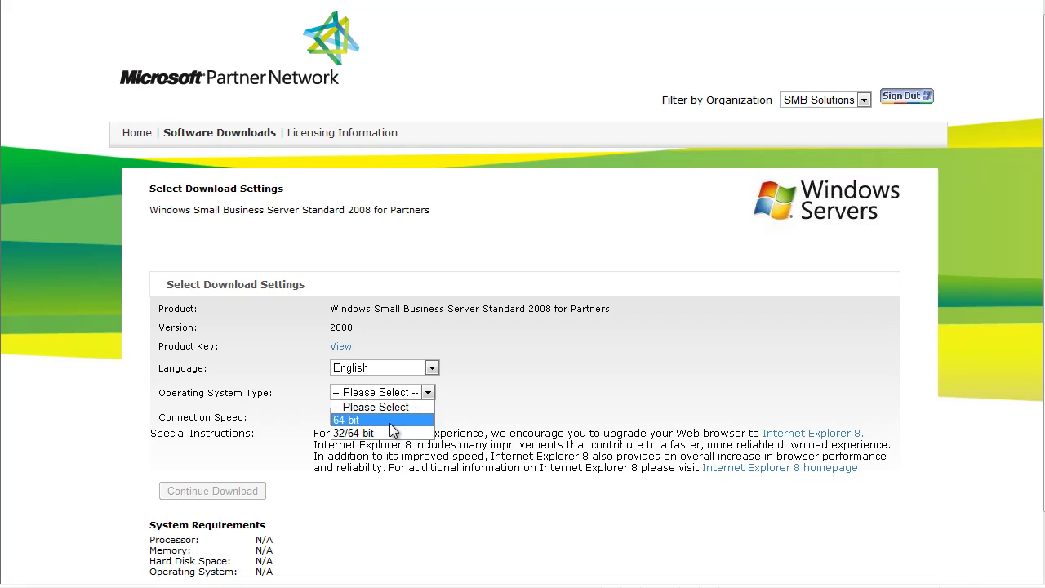
left_click(390, 422)
left_click(423, 417)
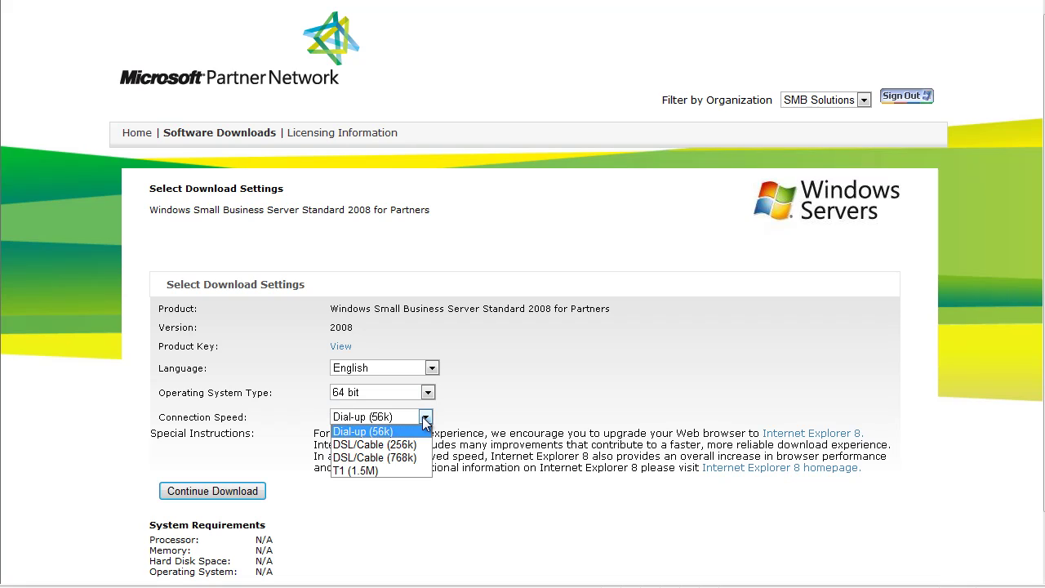
left_click(370, 470)
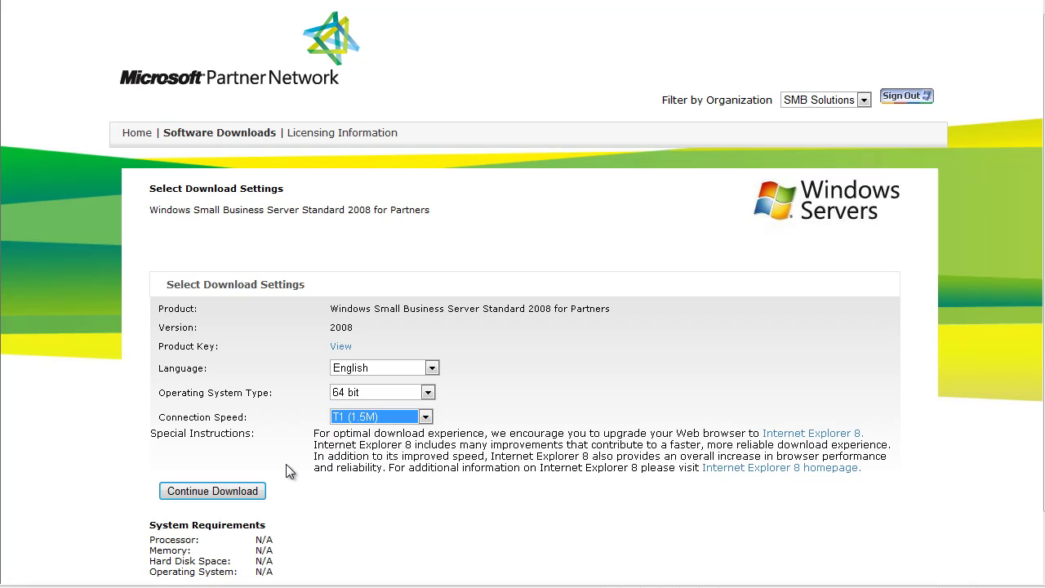
left_click(243, 493)
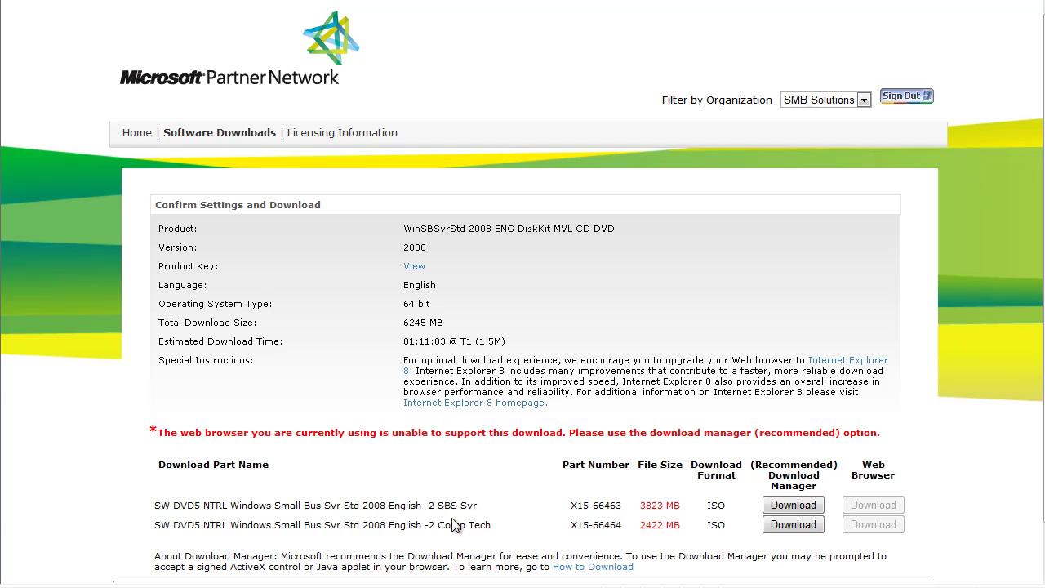
- Queue the SBS 2008 Svr and Comp Tech disc parts, saving both into the ISO folder
left_click(786, 505)
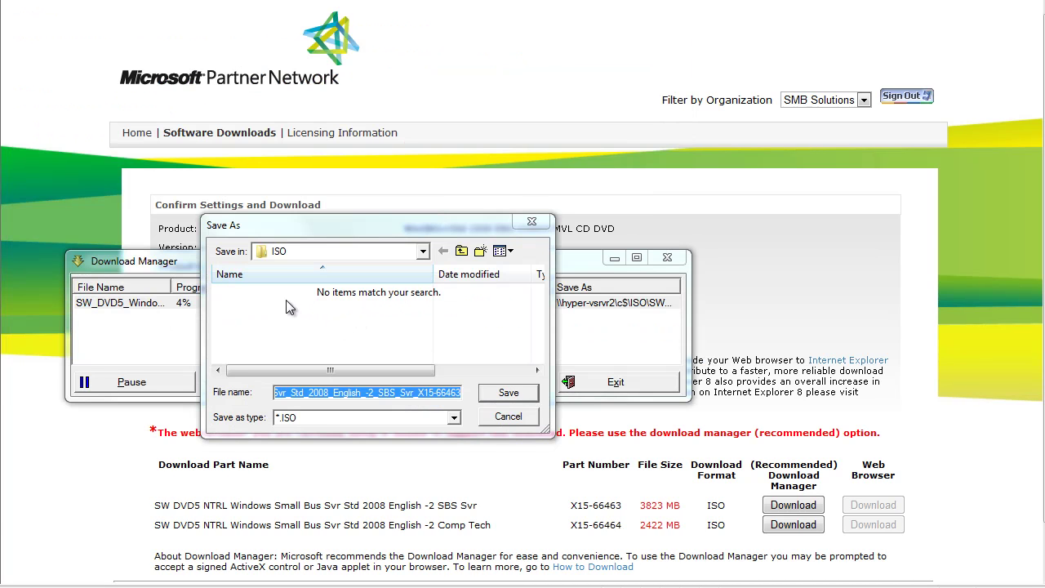
left_click(503, 396)
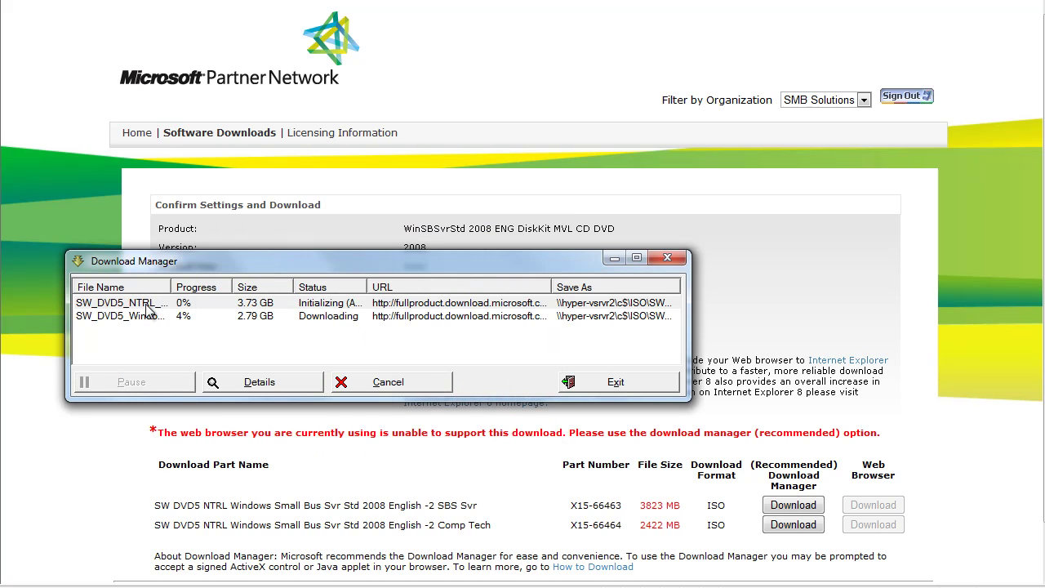
left_click(781, 533)
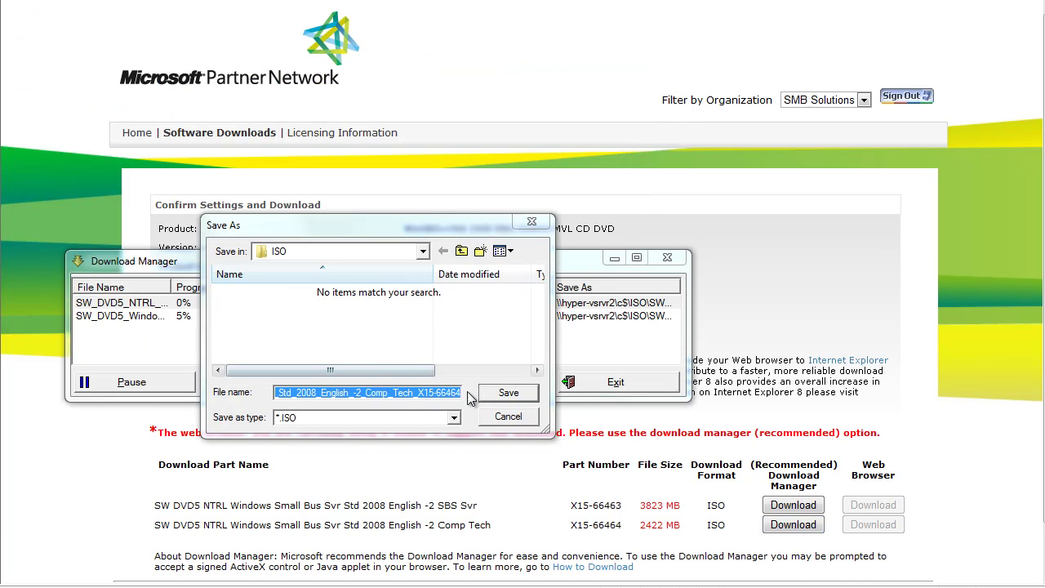
left_click(503, 395)
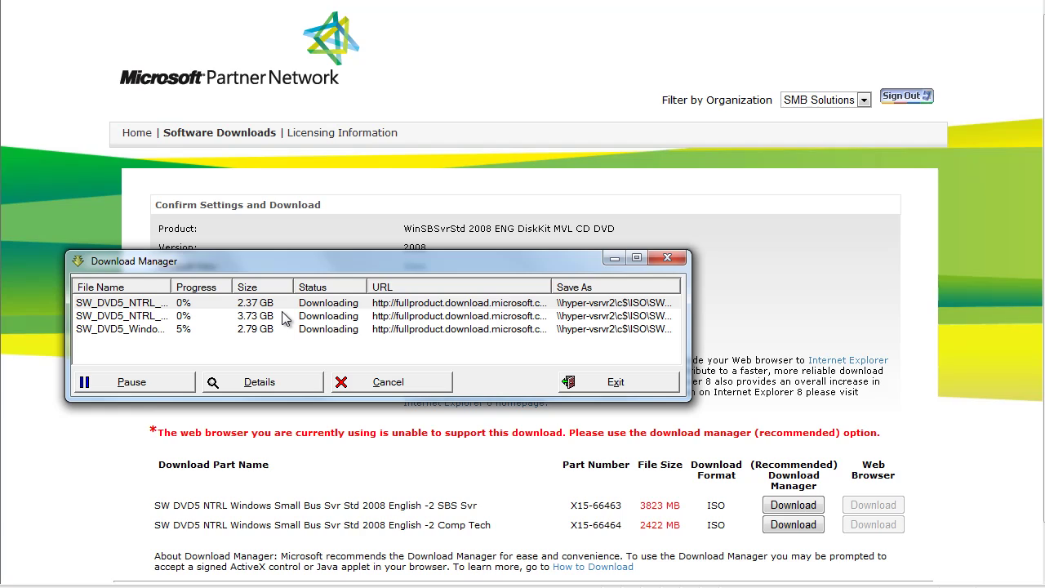
left_click(519, 471)
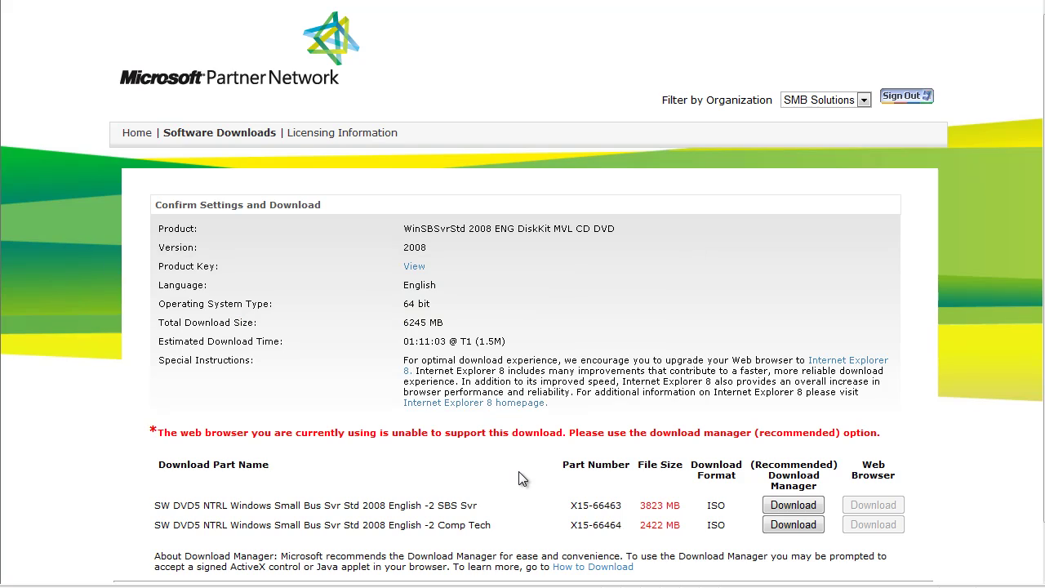
- Request Office Professional Plus 2010 in English, 32 bit, at T1 (1.5M) connection speed
left_click(219, 140)
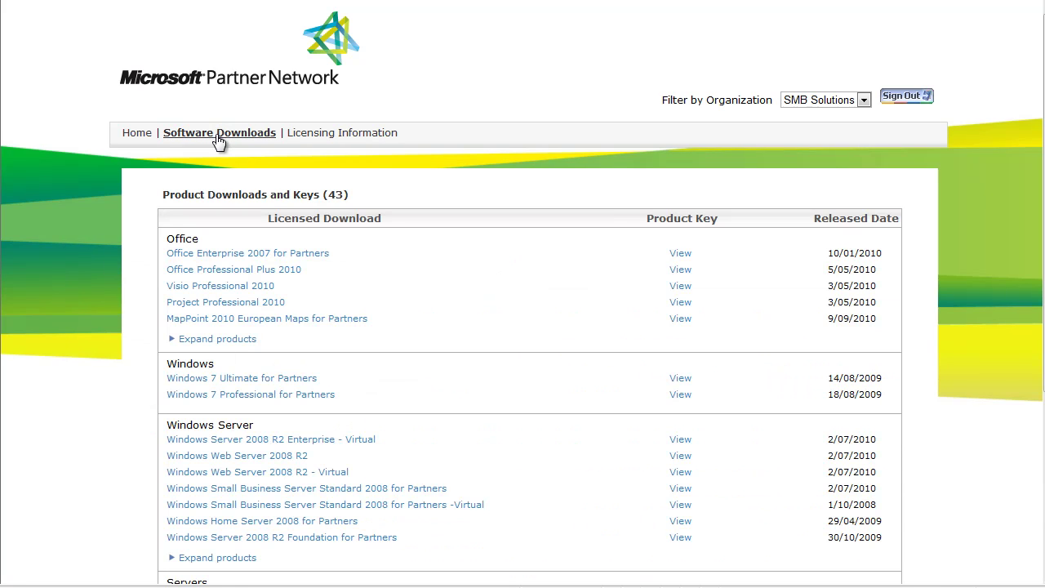
left_click(223, 272)
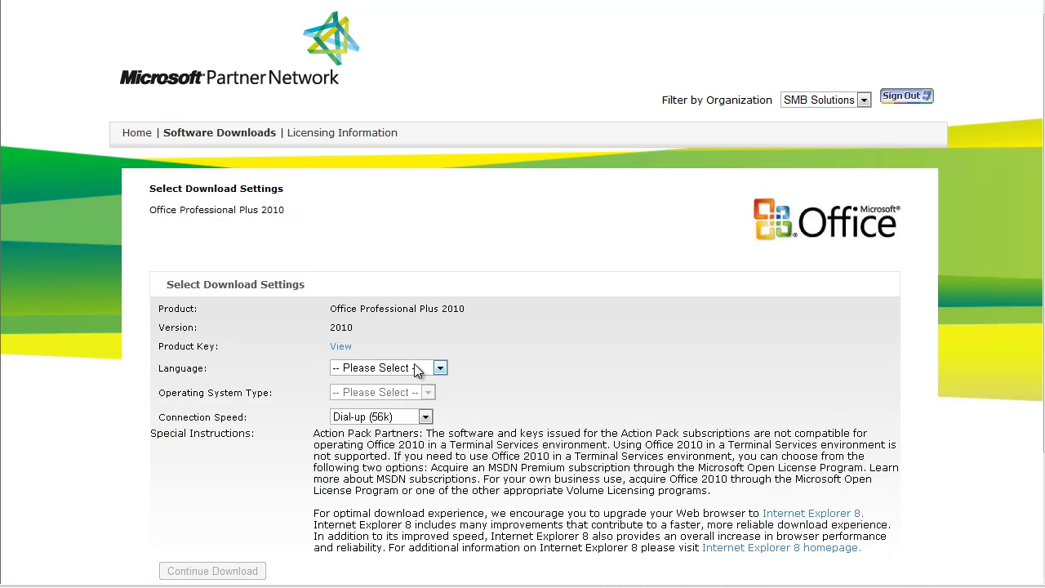
left_click(429, 363)
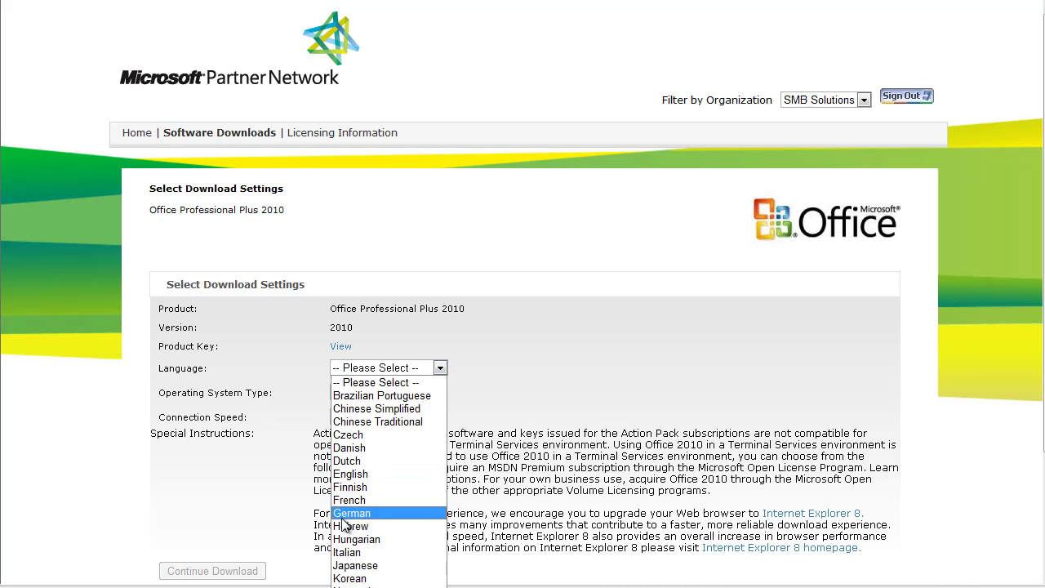
left_click(360, 478)
left_click(429, 393)
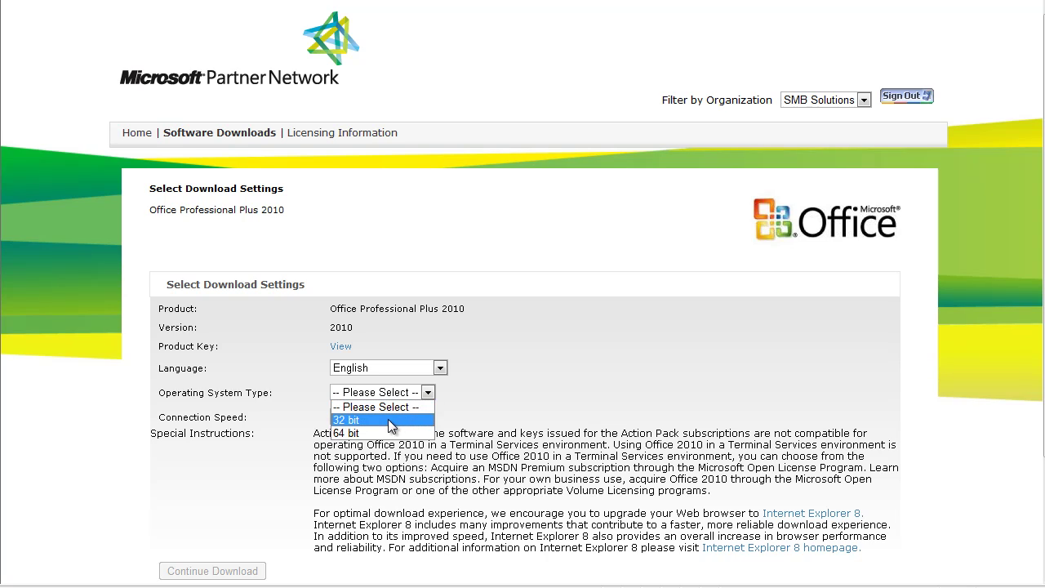
left_click(388, 418)
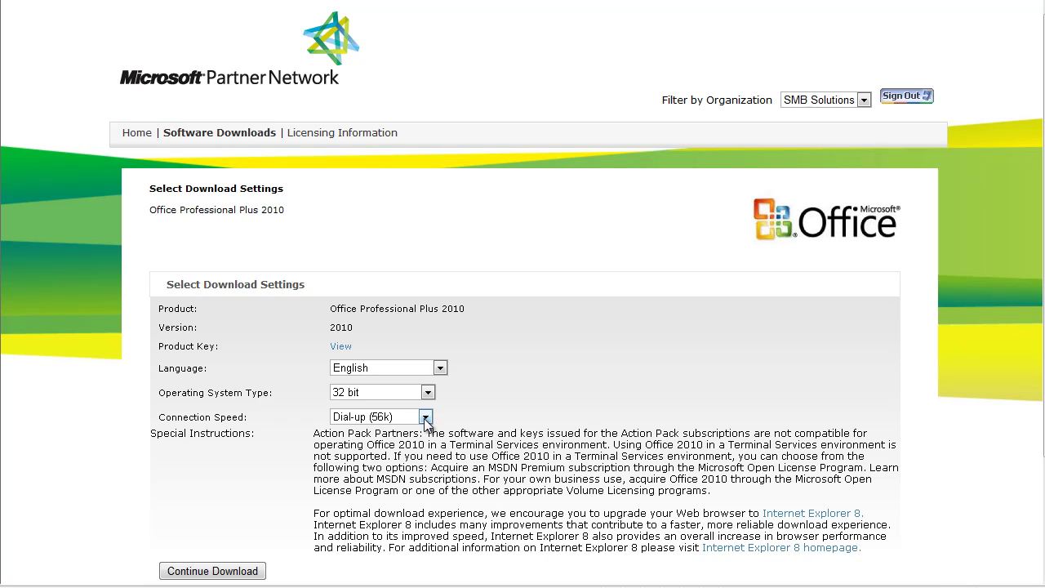
left_click(426, 417)
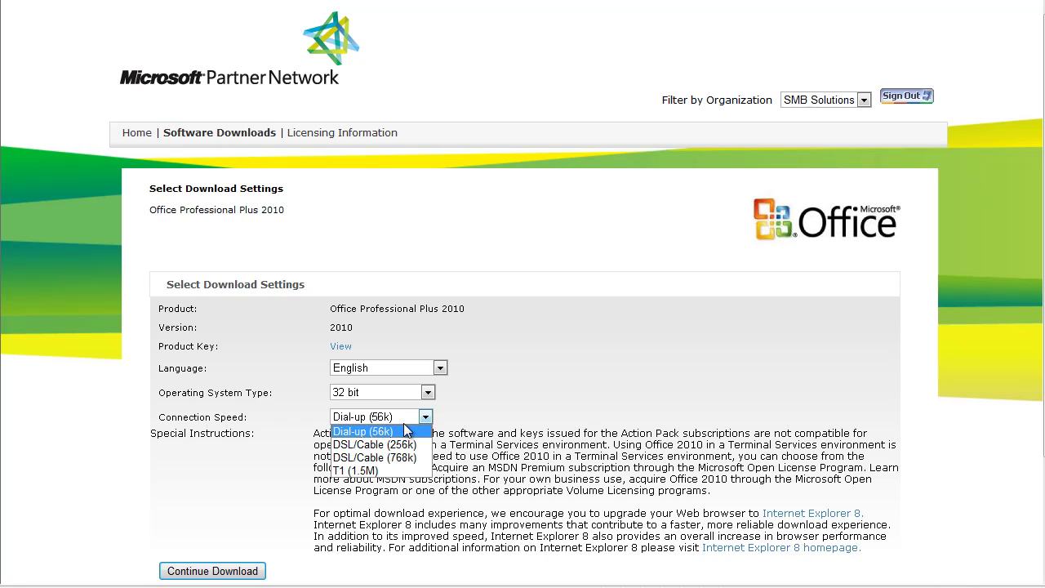
left_click(363, 471)
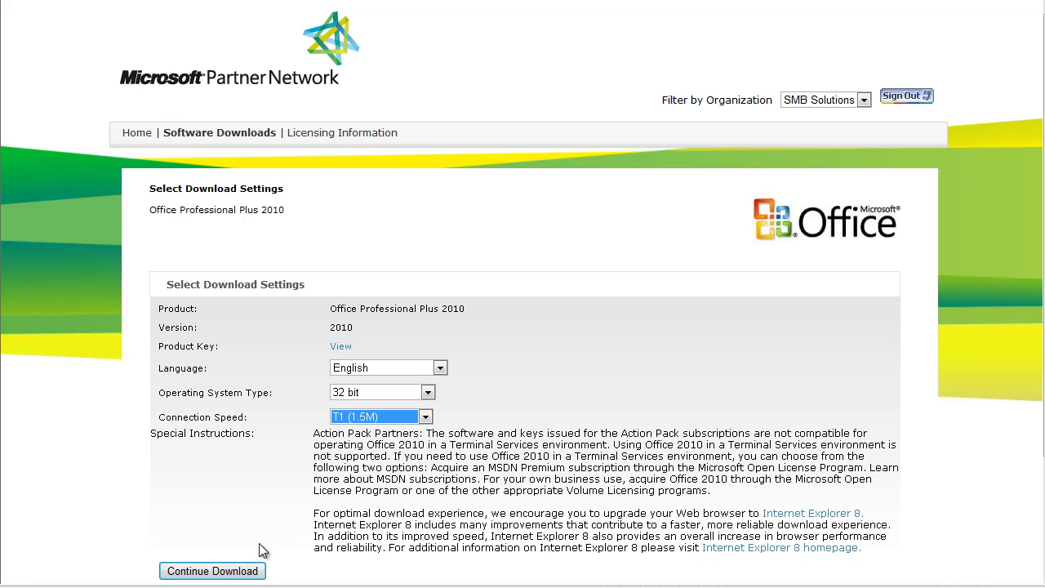
scroll(282, 459, "down", 3)
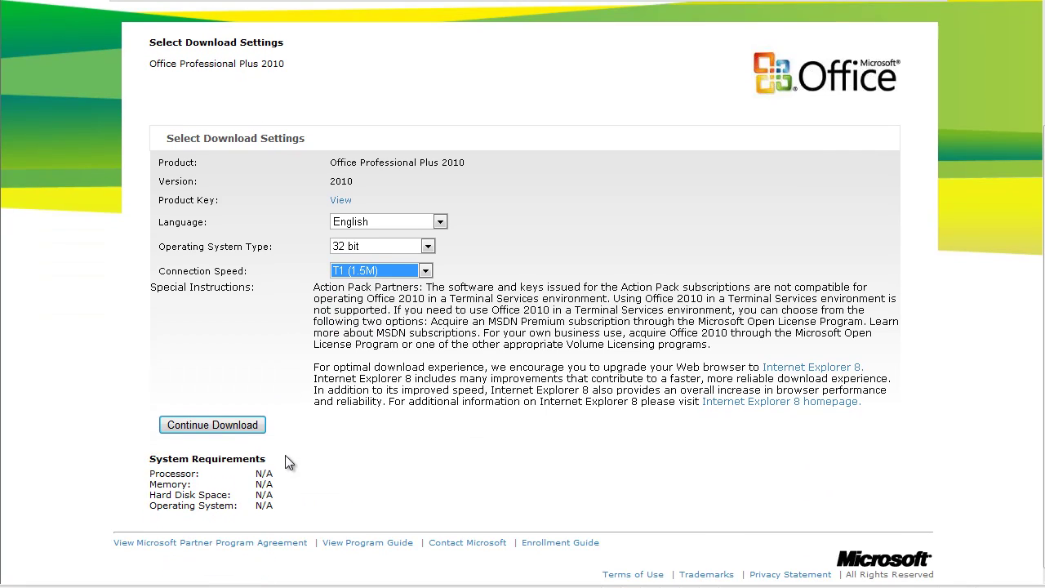
left_click(213, 422)
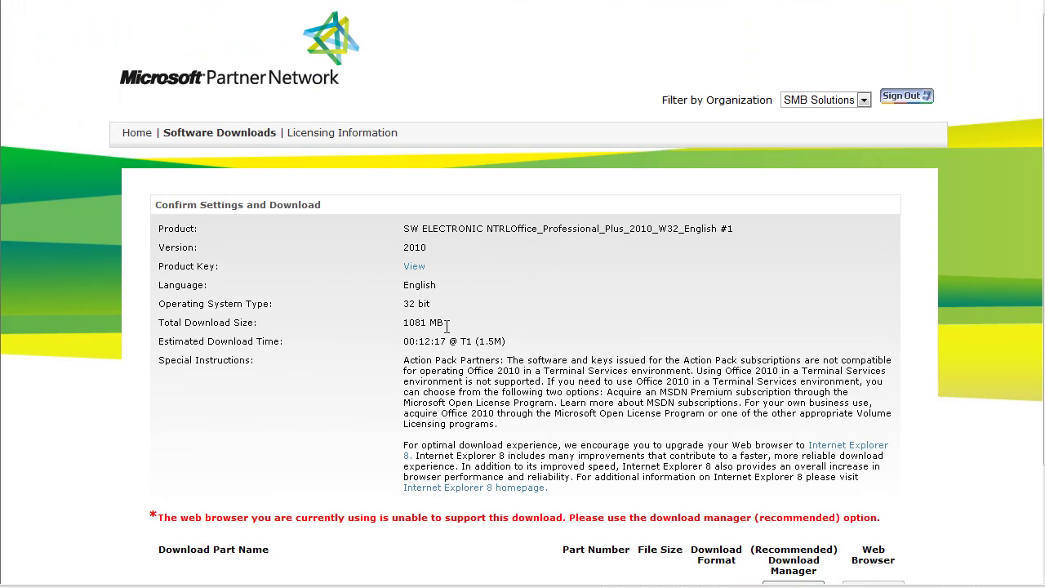
- Queue the 650 MB Office Professional Plus 2010 EXE in Download Manager, saving to the ISO folder
scroll(444, 318, "down", 3)
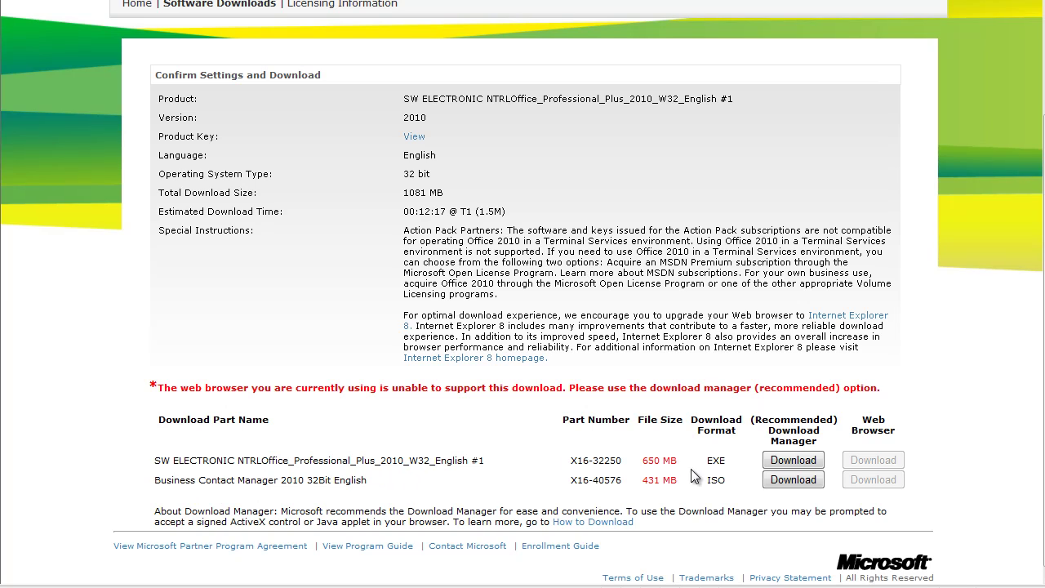
left_click(801, 463)
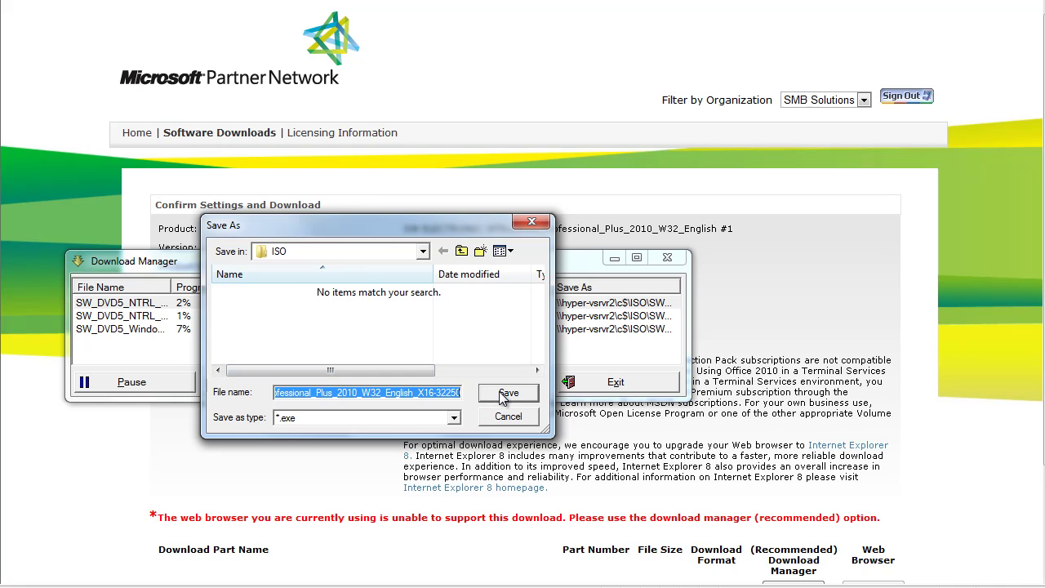
left_click(507, 392)
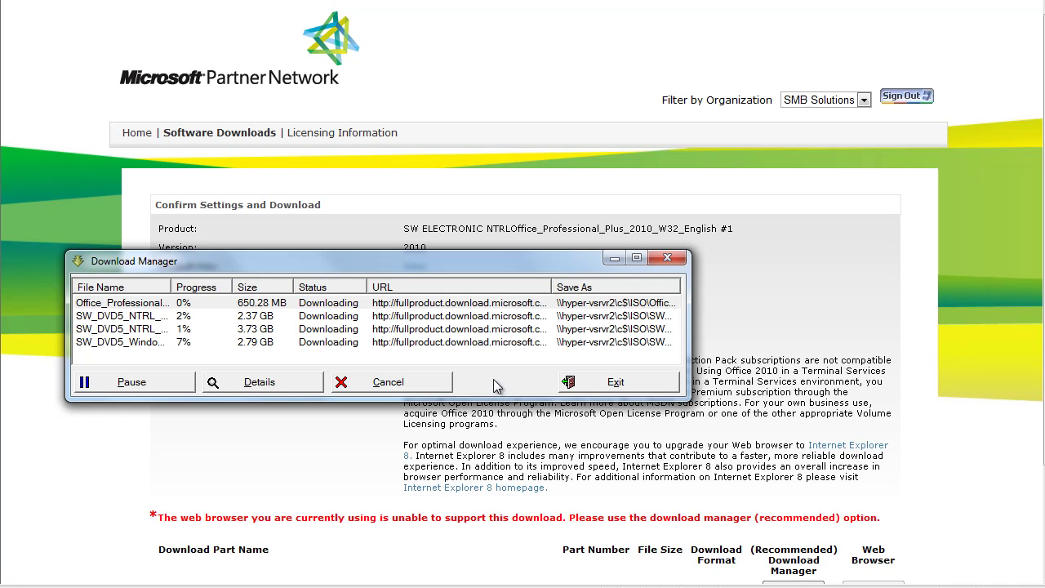
- Request SQL Server 2008 R2 Enterprise in English at T1 (1.5M) connection speed
left_click(304, 426)
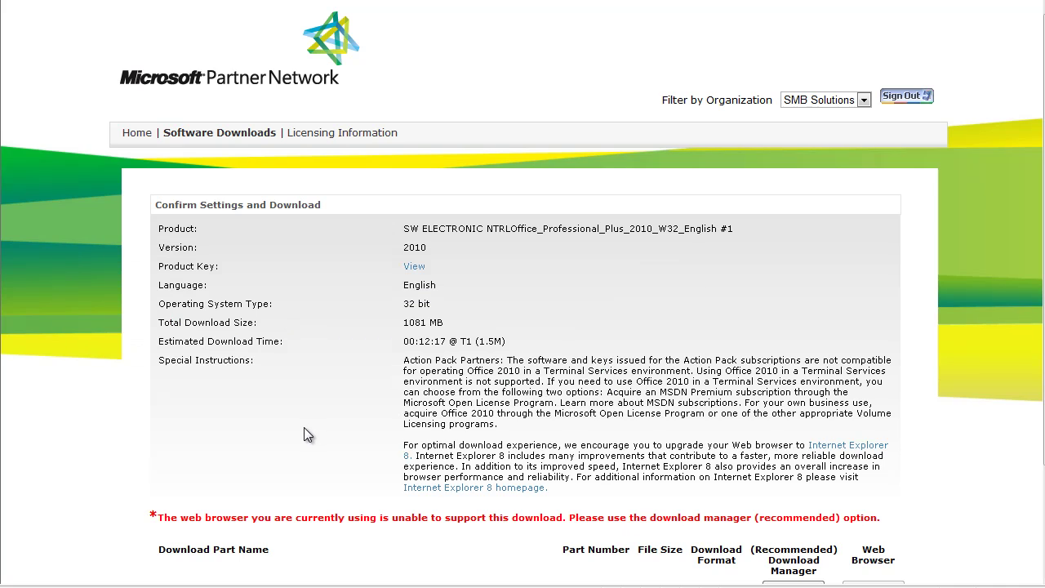
left_click(231, 135)
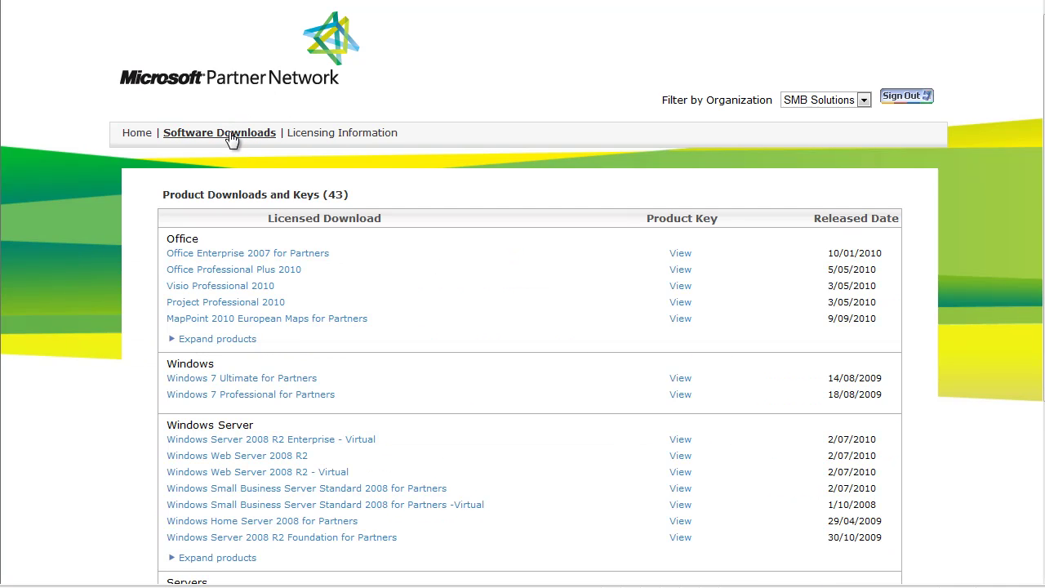
scroll(242, 425, "down", 3)
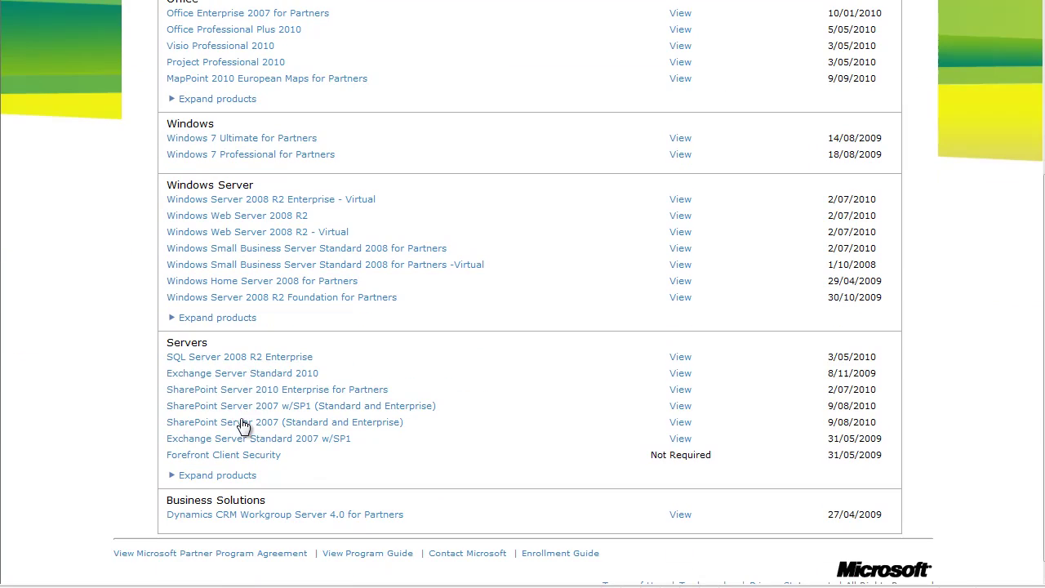
left_click(238, 361)
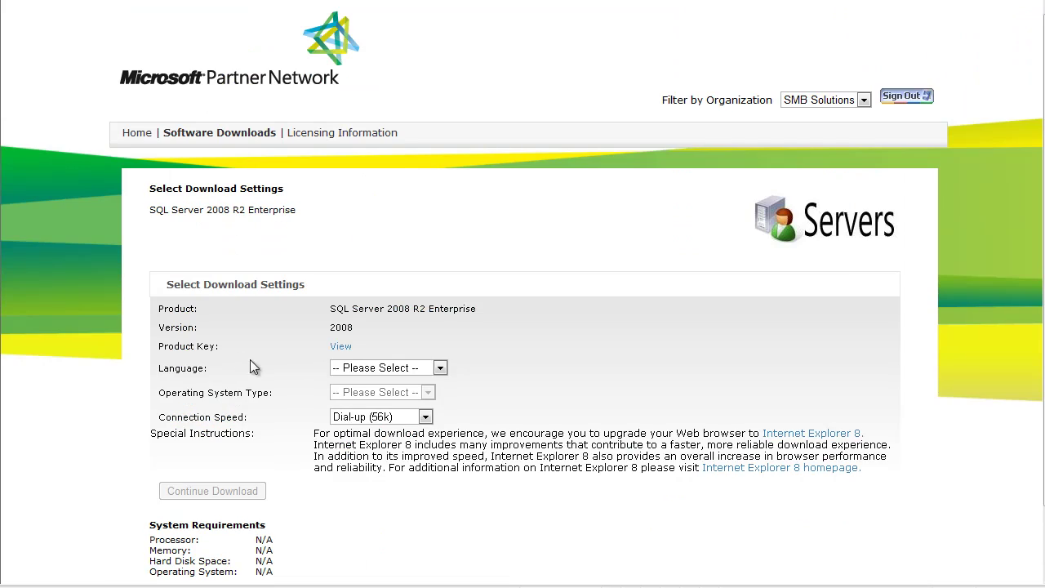
left_click(440, 369)
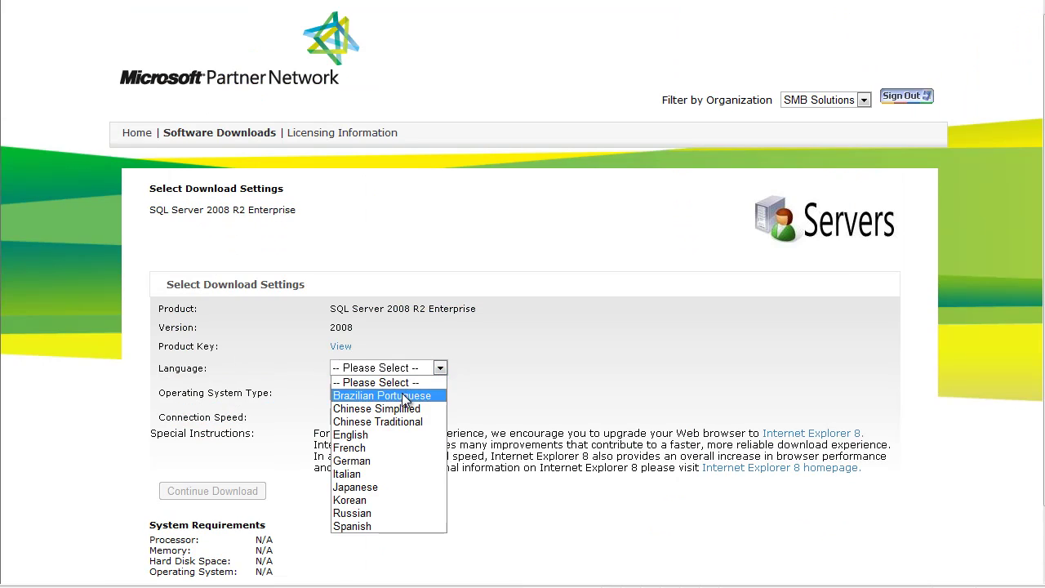
left_click(356, 432)
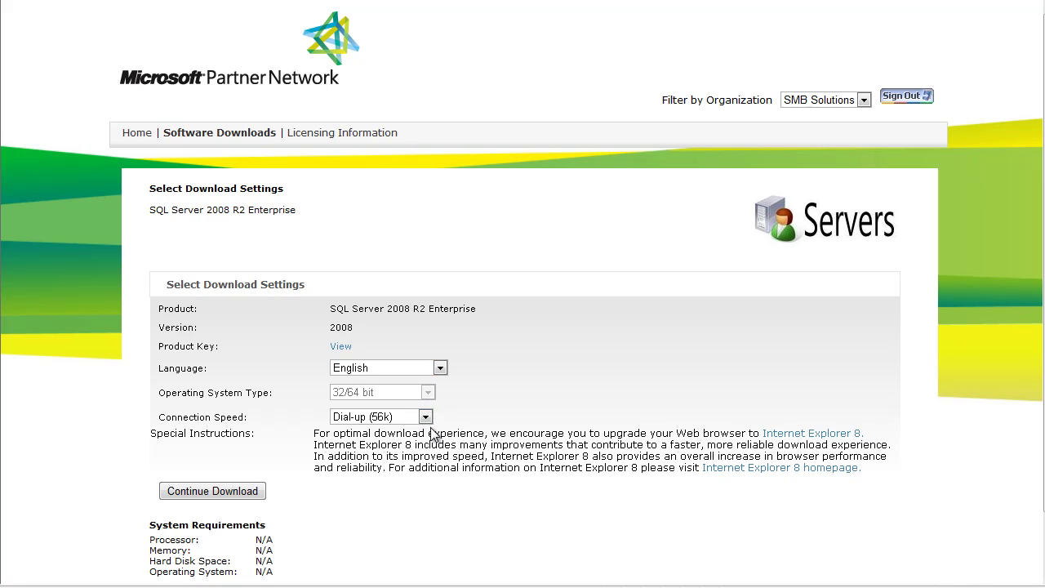
left_click(426, 418)
left_click(383, 469)
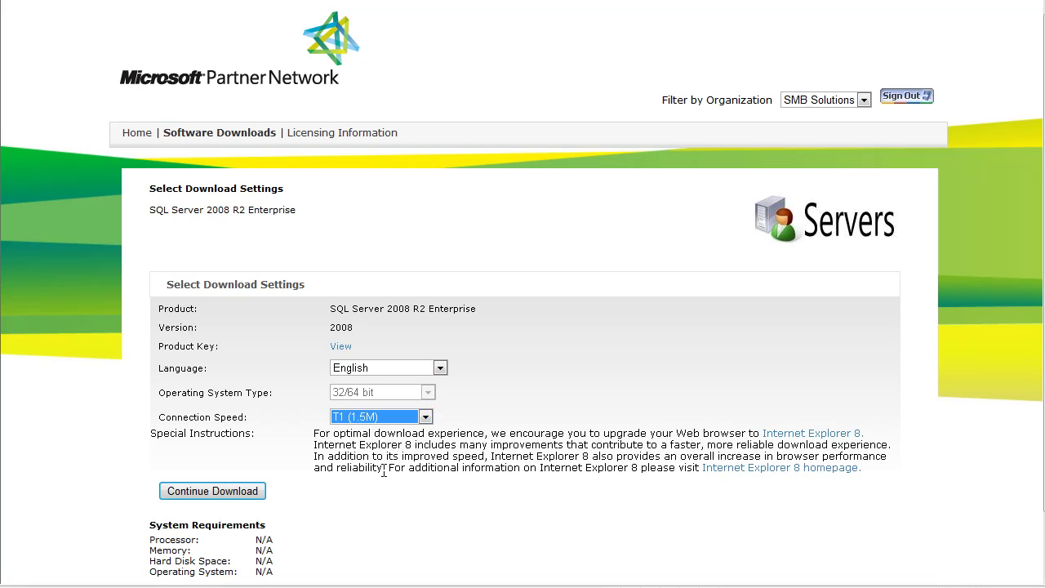
left_click(207, 491)
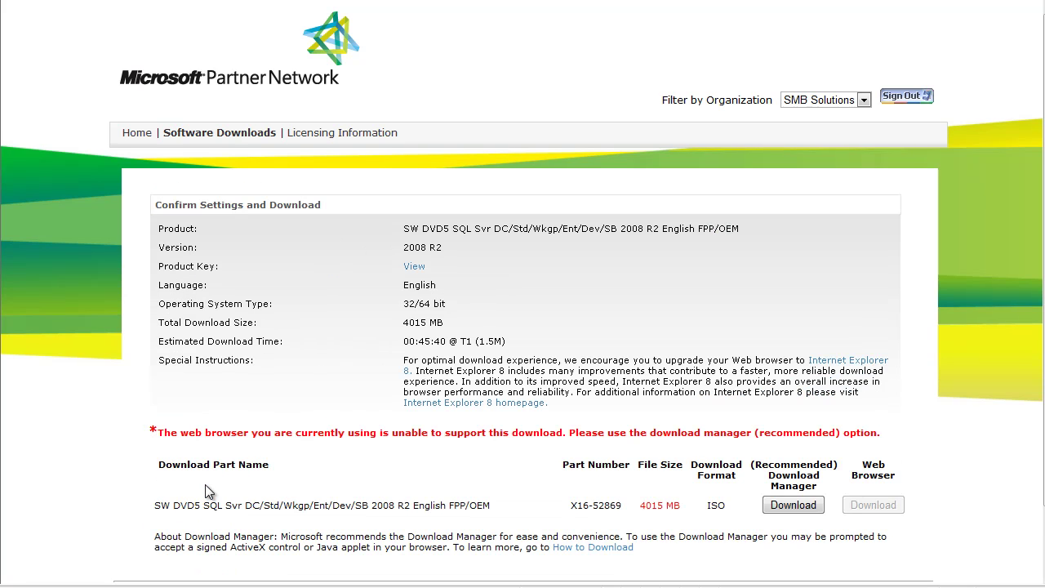
- Queue the SQL Server 2008 R2 ISO in Download Manager, saving it to the ISO folder
left_click(793, 506)
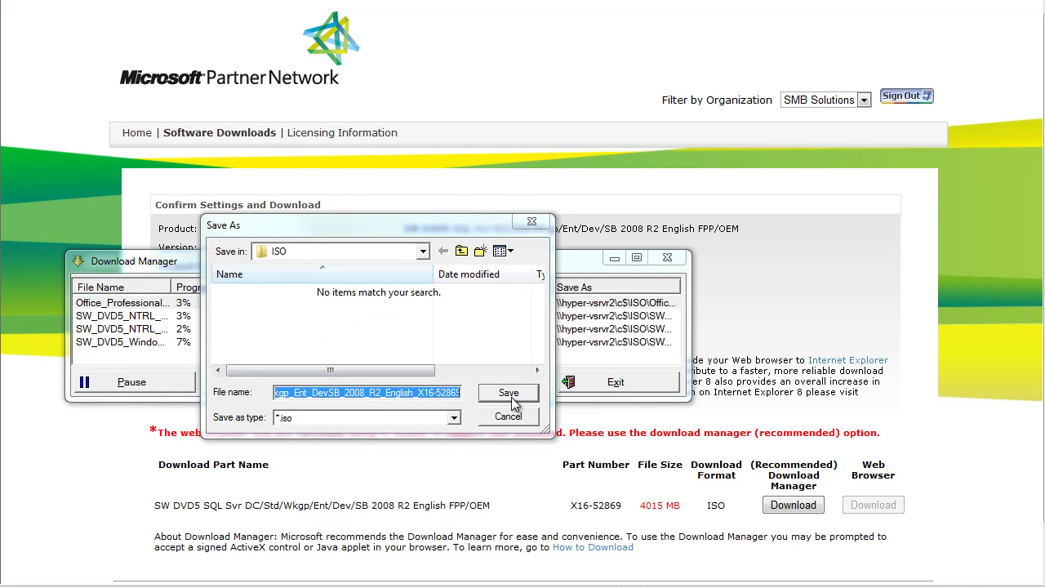
left_click(510, 395)
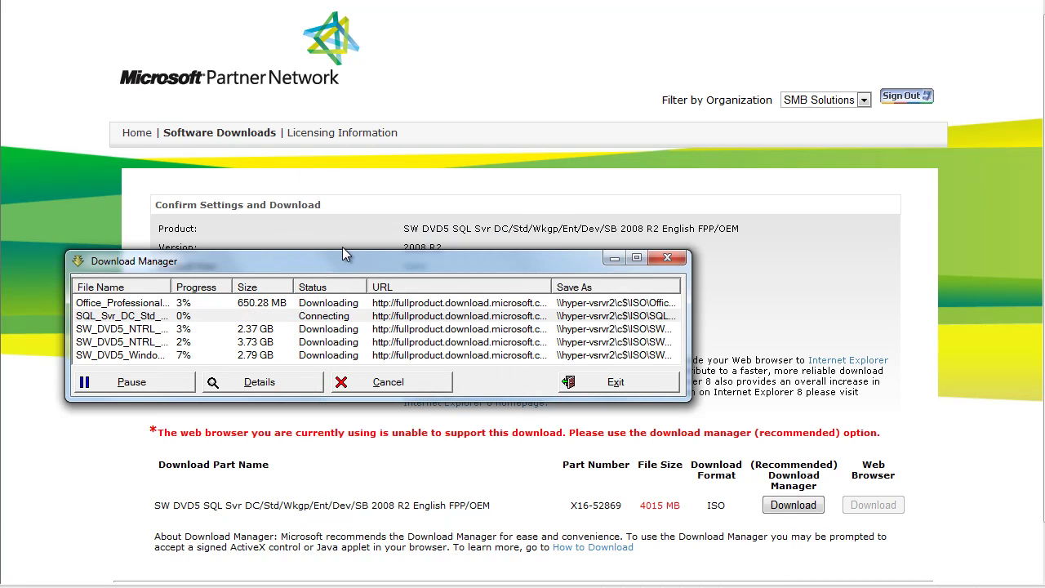
- Enlarge the Download Manager window and widen its File Name column
left_click_drag(344, 253, 329, 121)
left_click_drag(172, 153, 221, 163)
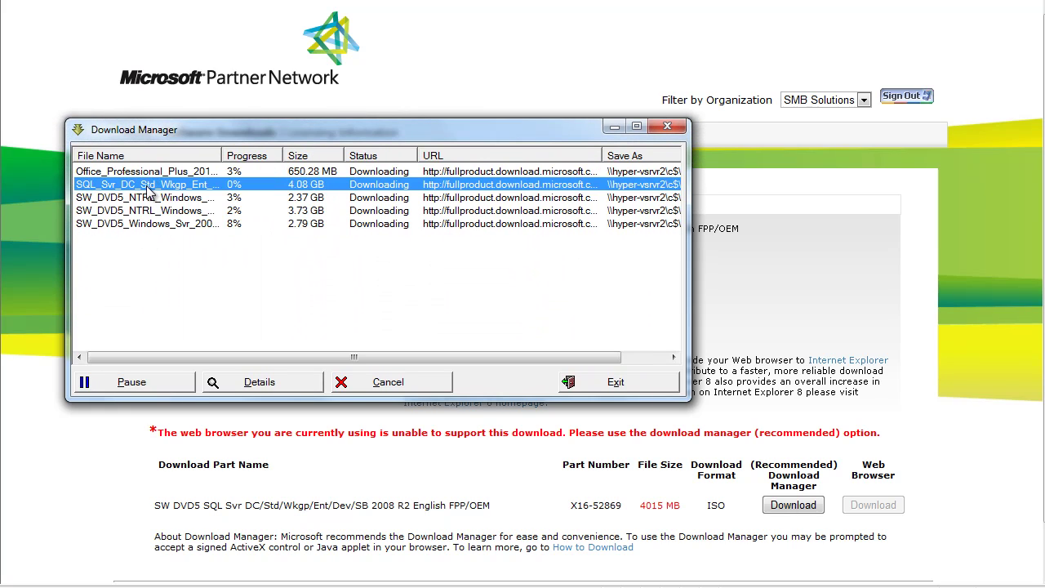